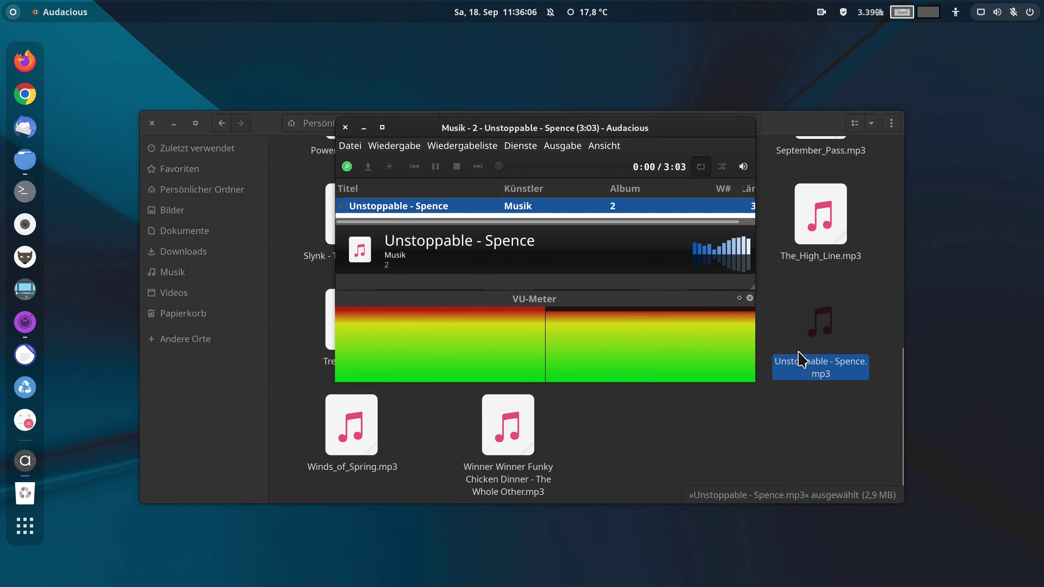
Close the Files window and launch GIMP from the applications overview
left_click(152, 123)
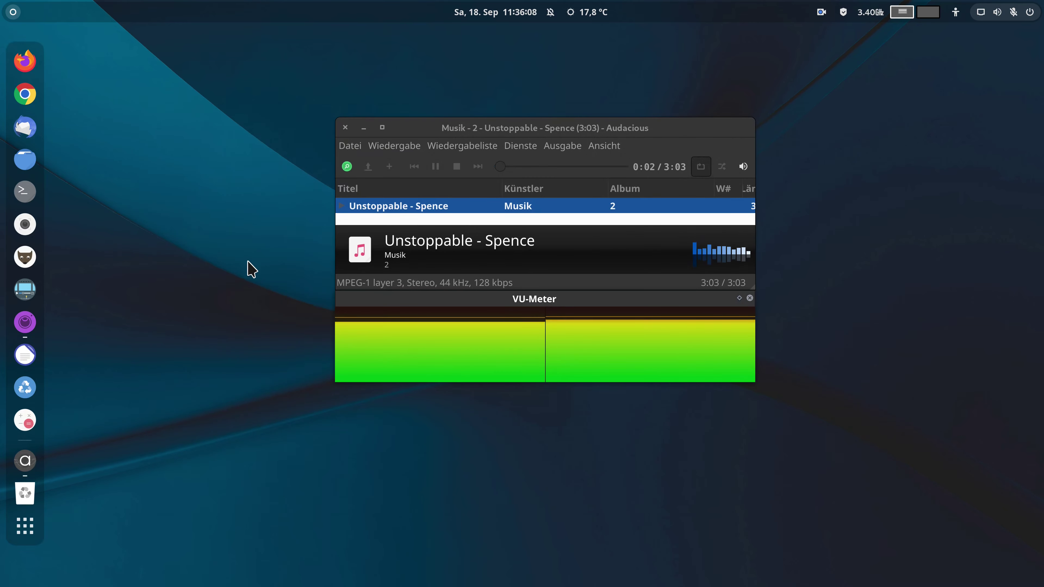
left_click(32, 530)
left_click(213, 247)
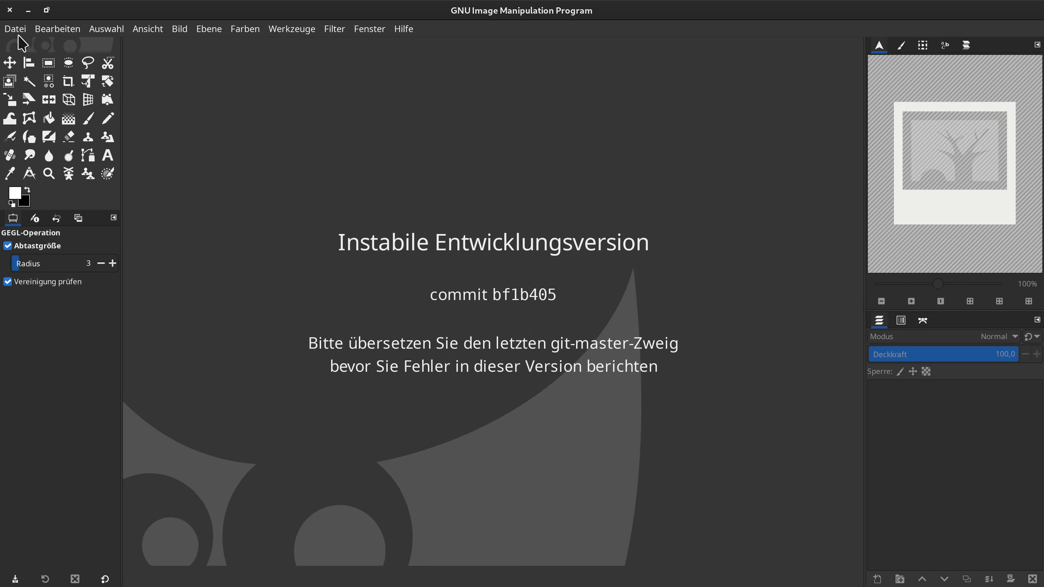
Open FireFighter-Cut.jpg from GIMP's recently opened files list
left_click(15, 8)
mouse_move(123, 109)
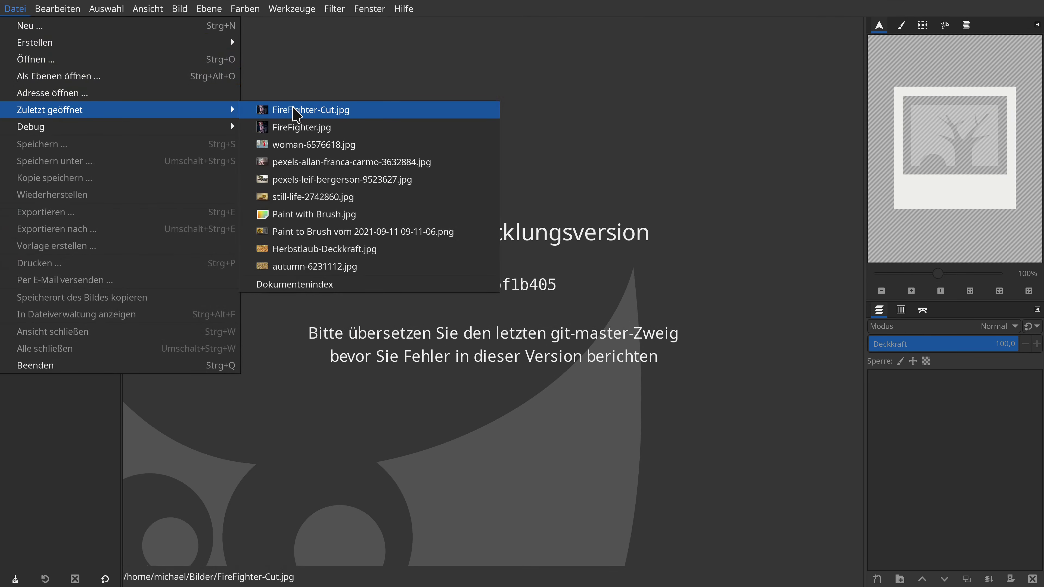
left_click(282, 108)
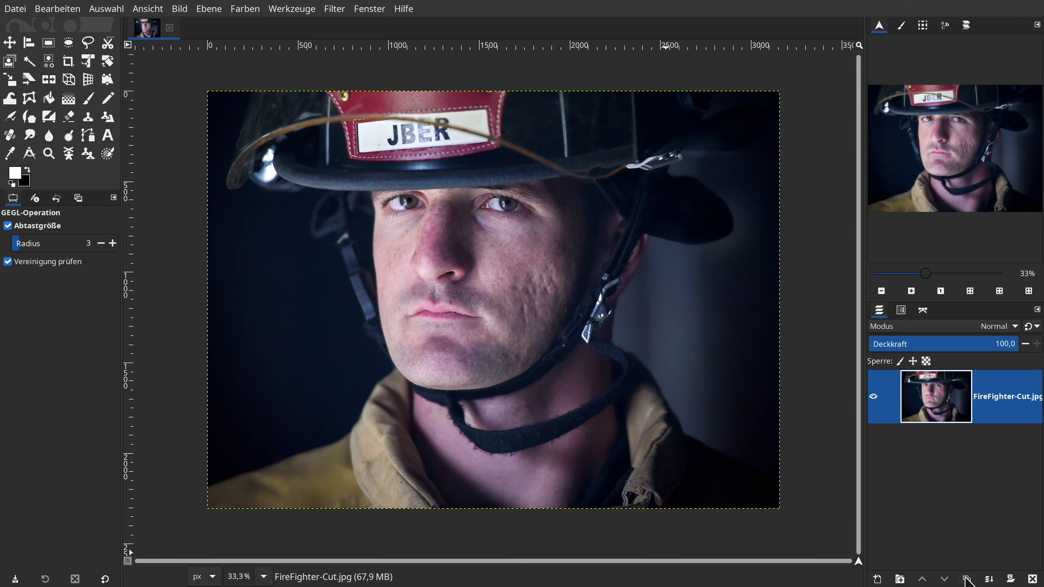
Duplicate the photo layer, fit the view, and hide the original bottom layer
left_click(967, 579)
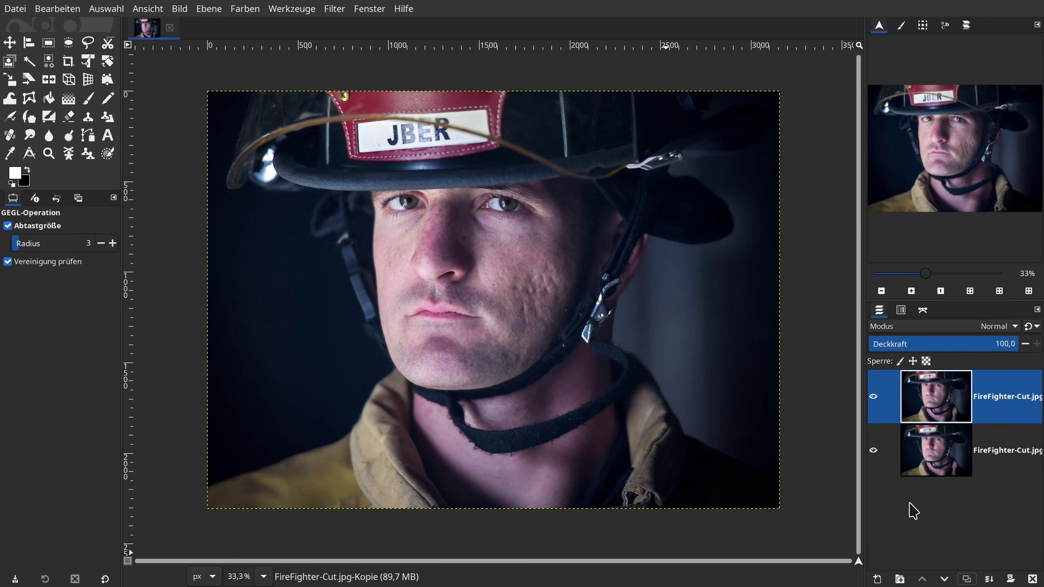
key("ctrl+shift+j")
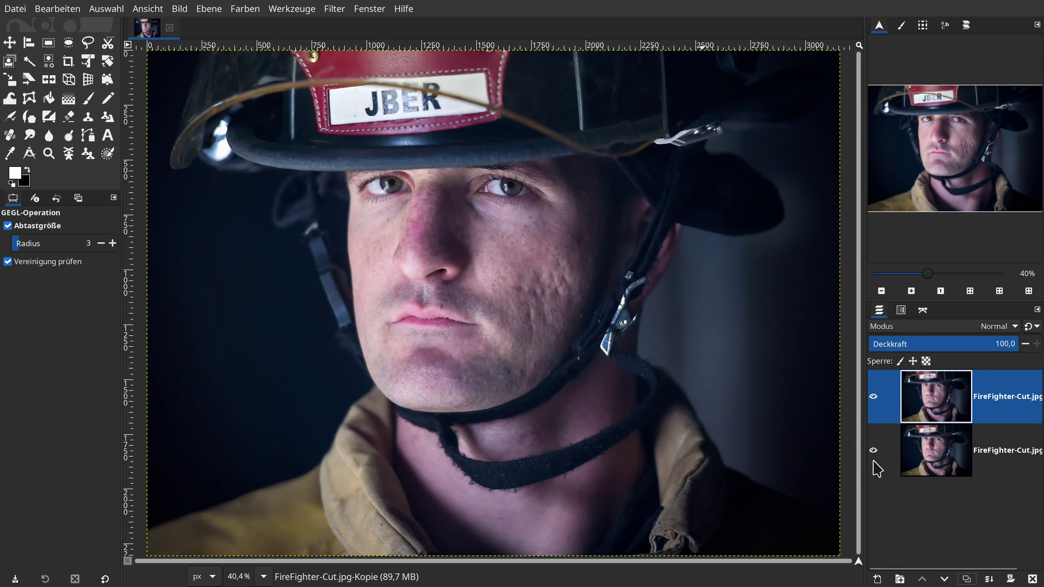
left_click(874, 451)
left_click(334, 8)
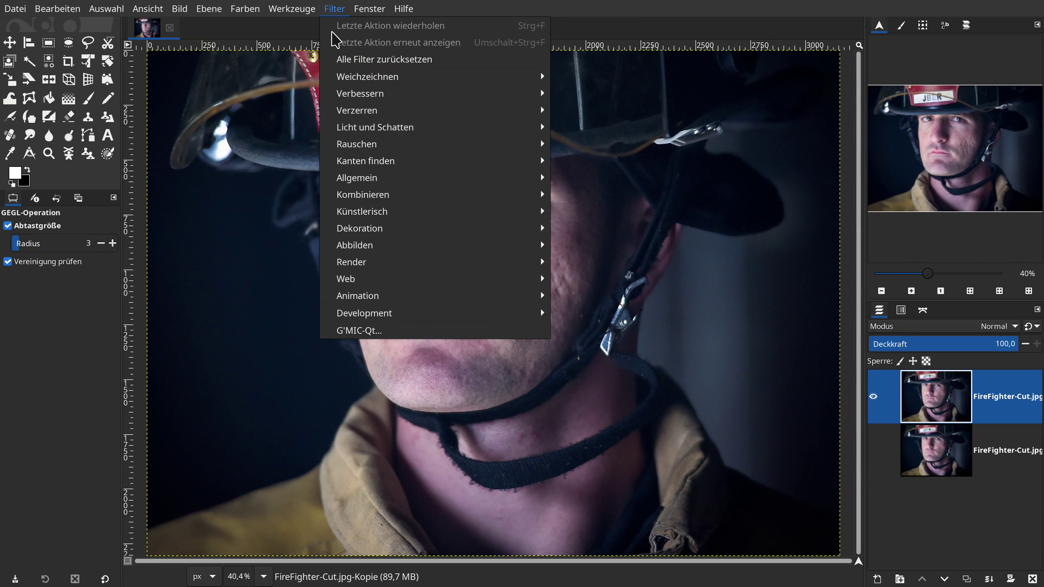
Apply G'MIC Equalize Local Histograms (strength 75, Soft mode, radius 4) to the duplicate layer
left_click(357, 330)
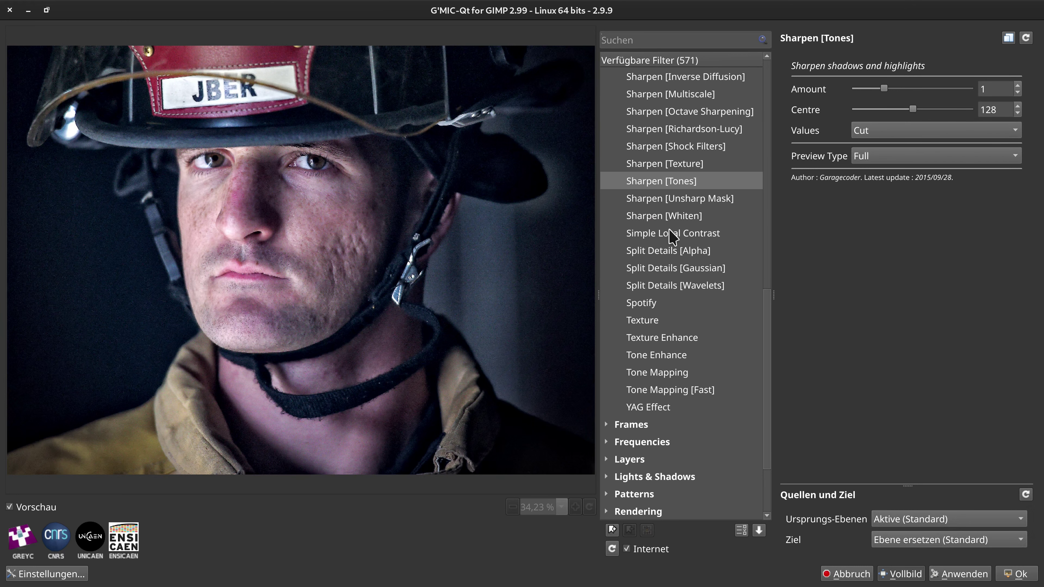
scroll(674, 243, "up", 5)
scroll(677, 252, "up", 4)
scroll(678, 252, "up", 3)
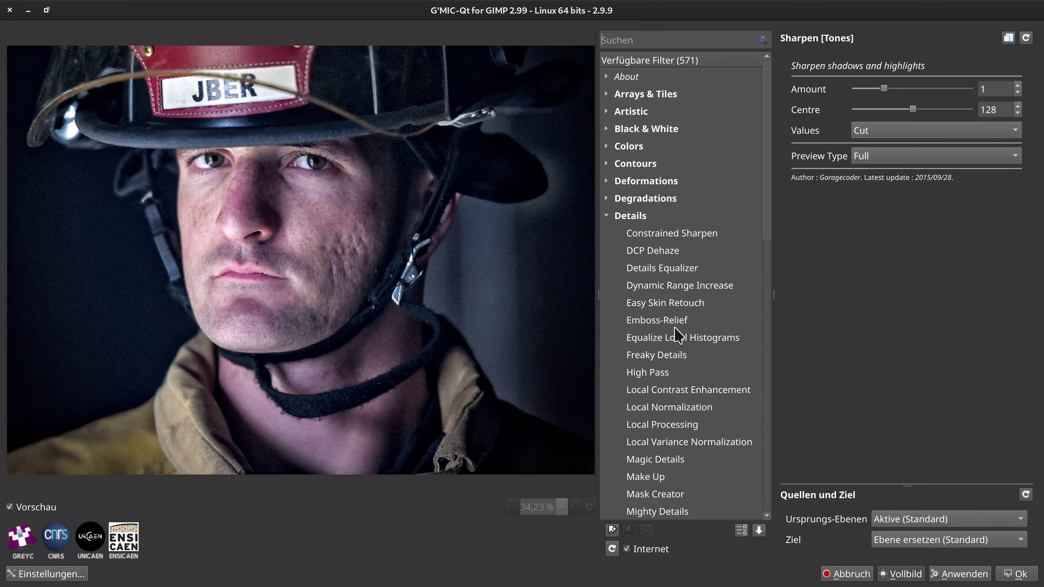
left_click(669, 338)
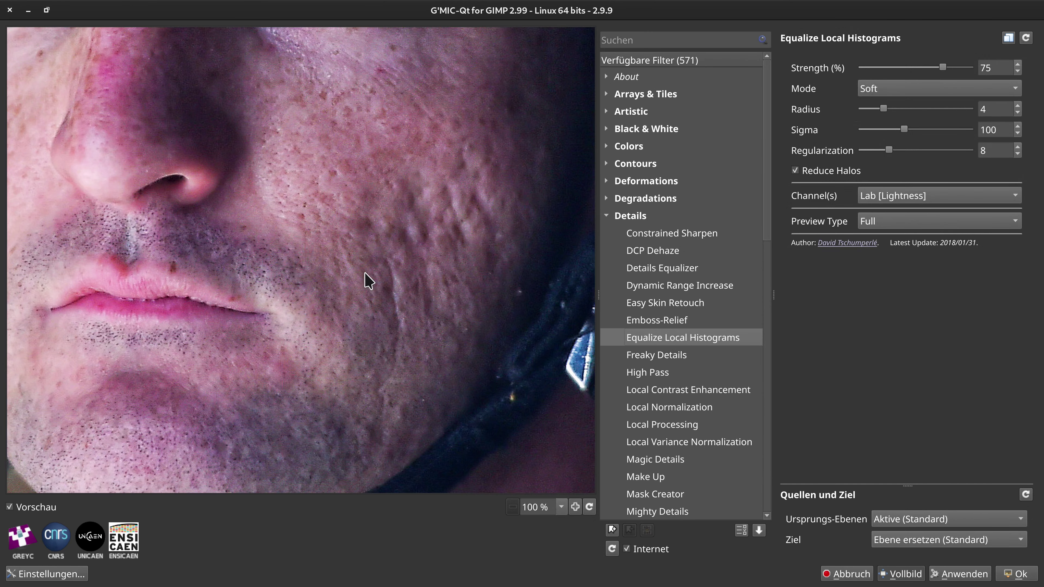
mouse_move(341, 248)
left_mouse_down()
mouse_move(450, 434)
mouse_move(456, 388)
left_mouse_up()
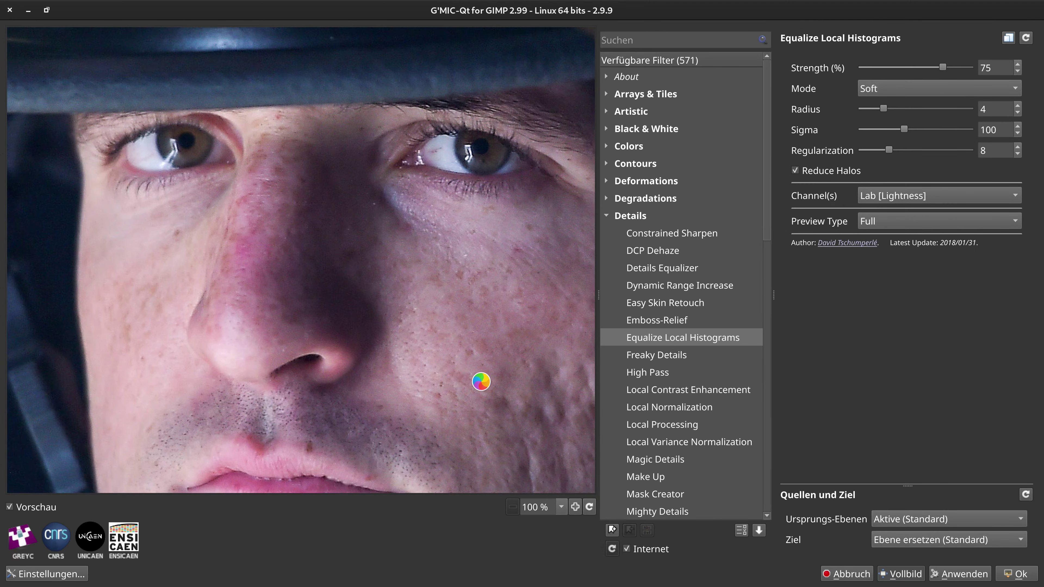
left_click(1015, 576)
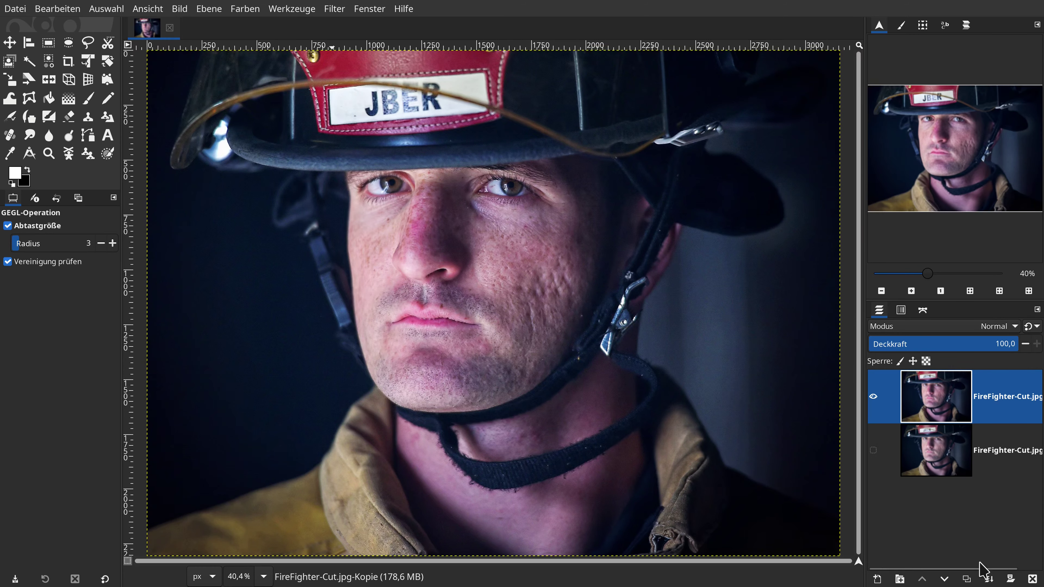
Duplicate the top layer and apply G'MIC Color Grading with Local Contrast Enhance 0.357
left_click(967, 579)
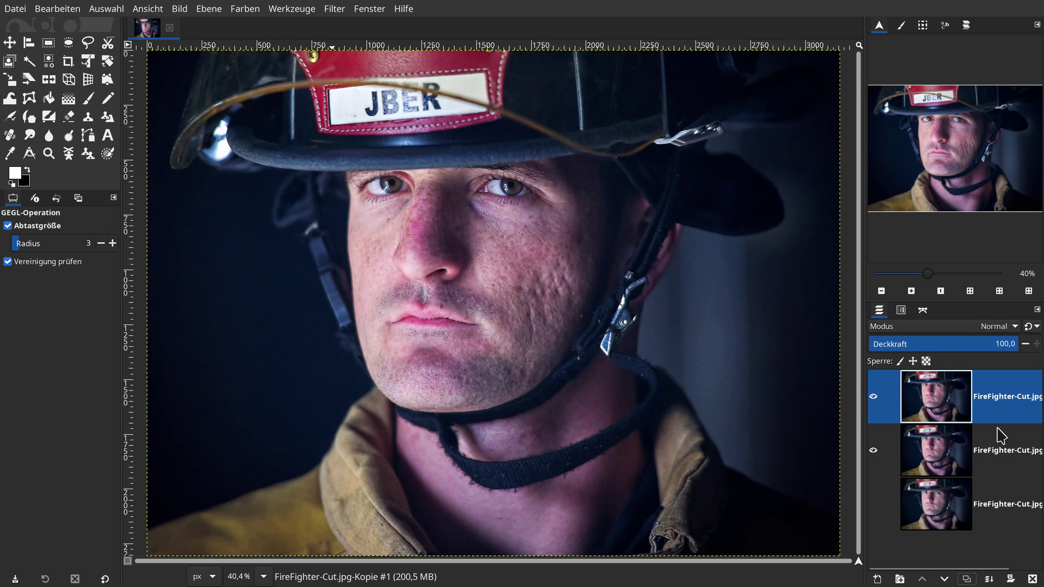
left_click(338, 12)
left_click(381, 346)
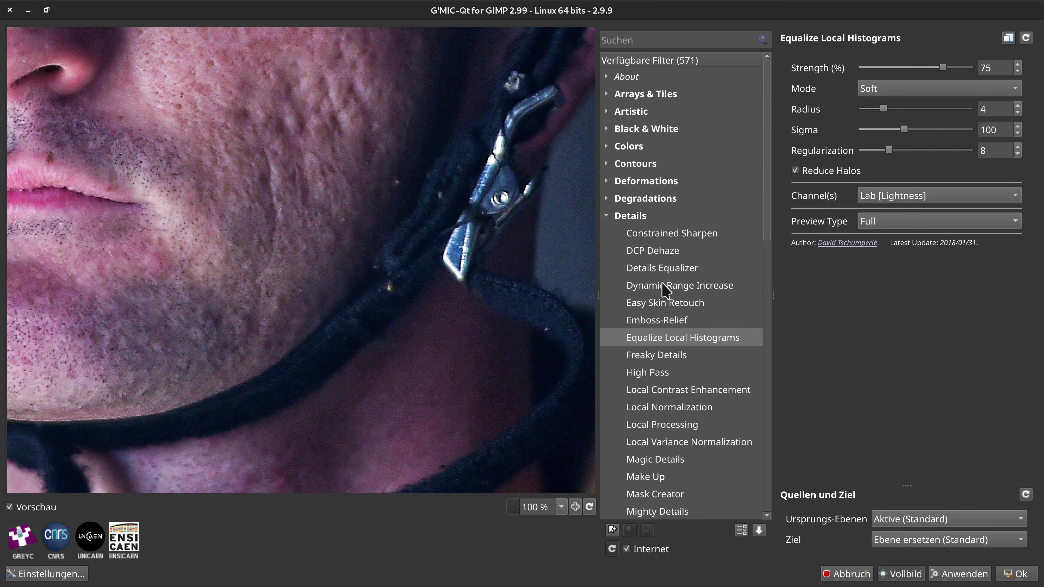
left_click(605, 214)
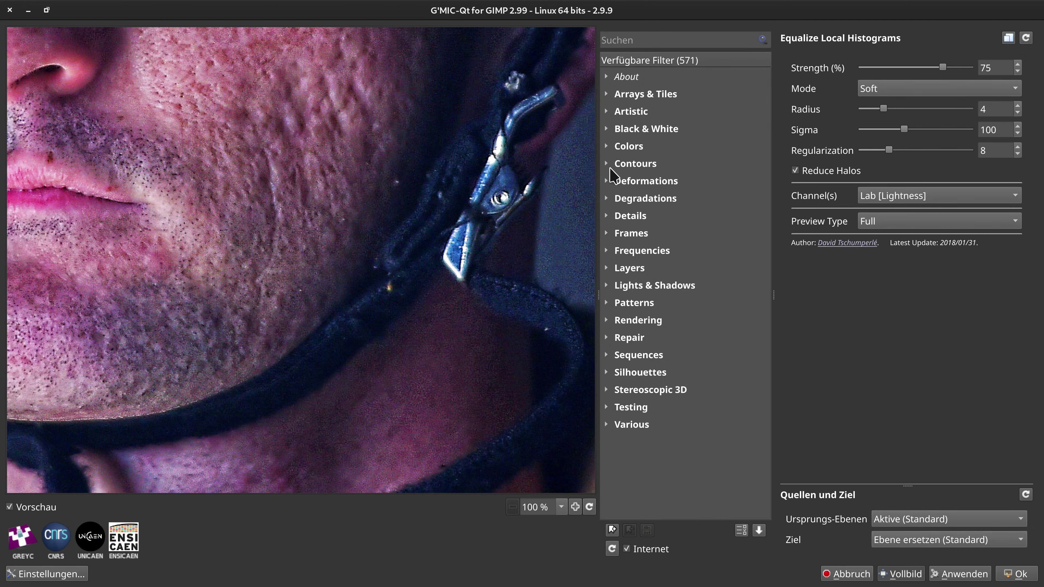
left_click(607, 147)
scroll(671, 370, "down", 1)
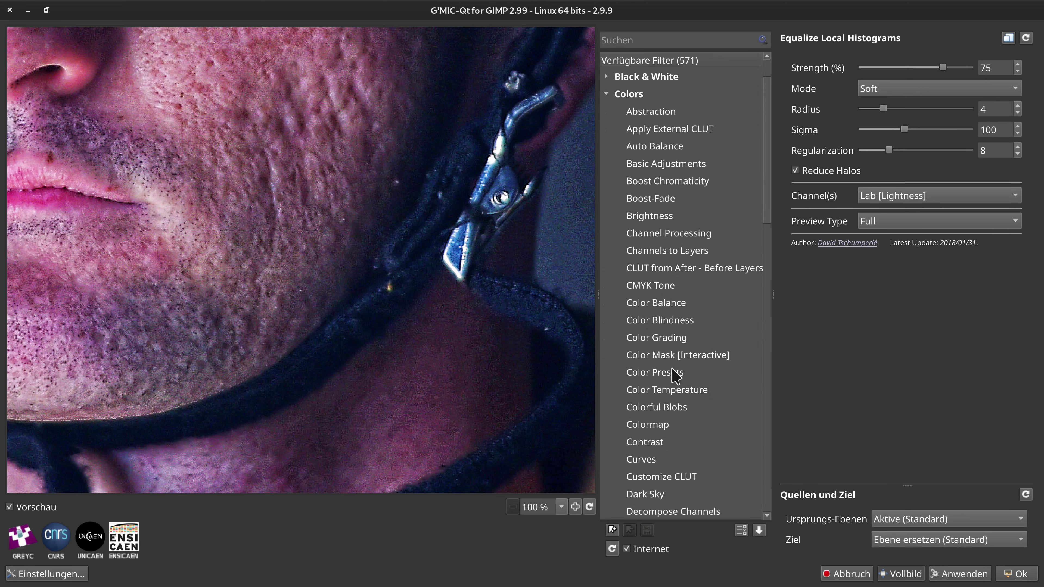
left_click(660, 333)
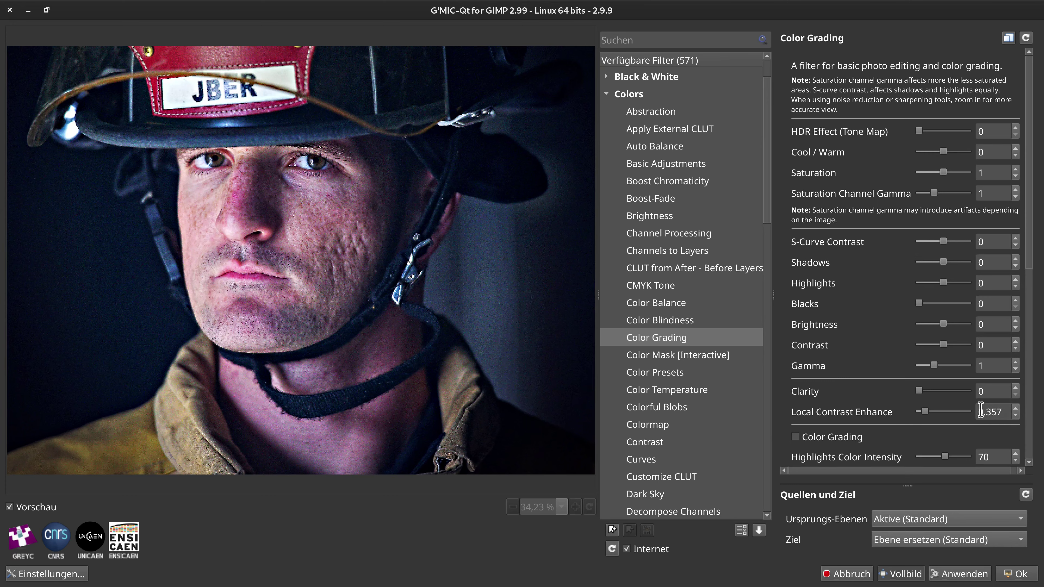
left_click(1020, 574)
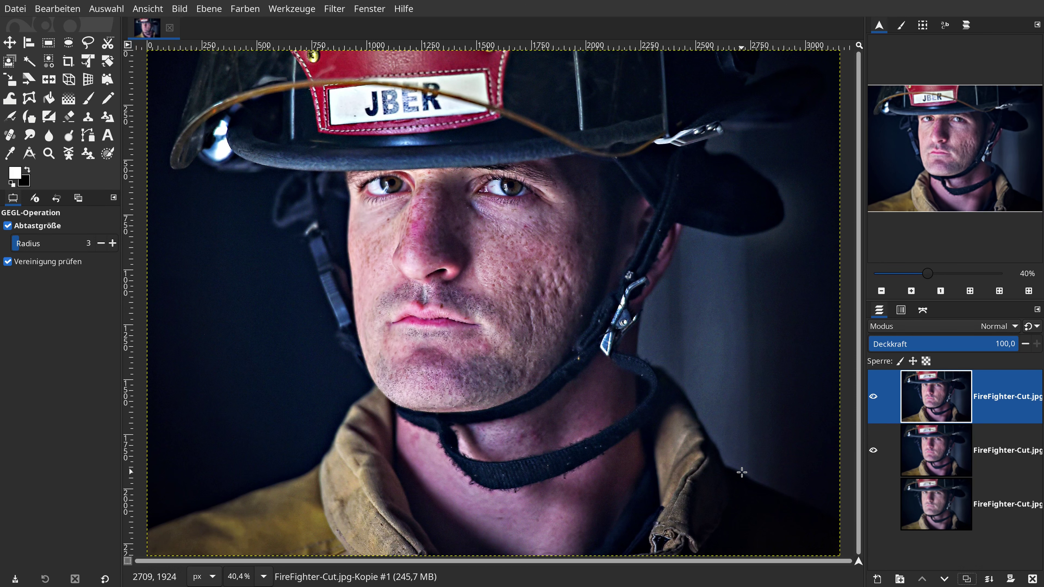
Add a black Schwarz (volle Transparenz) layer mask to the color-graded top layer
right_click(1002, 406)
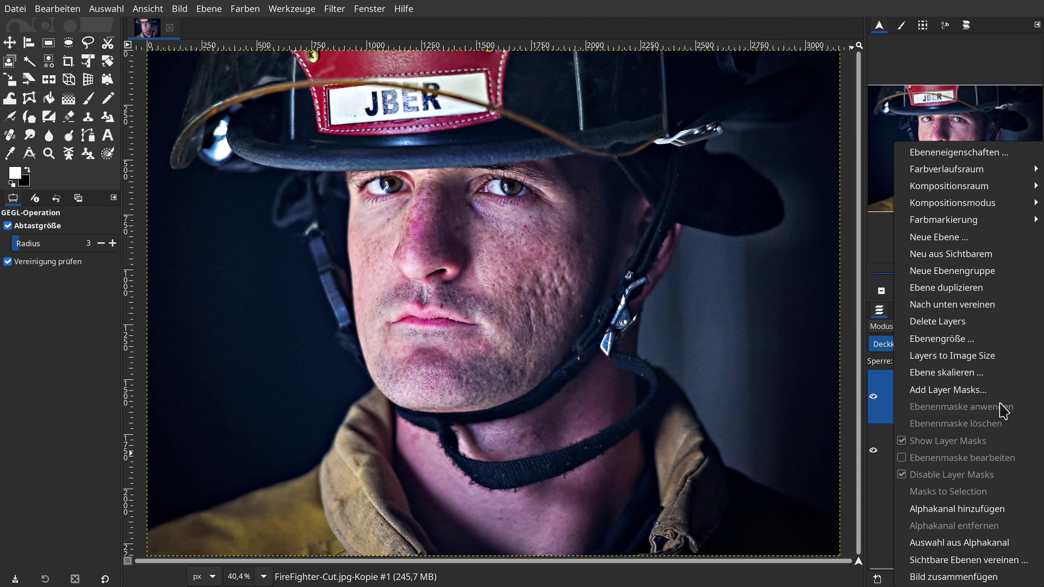
left_click(979, 392)
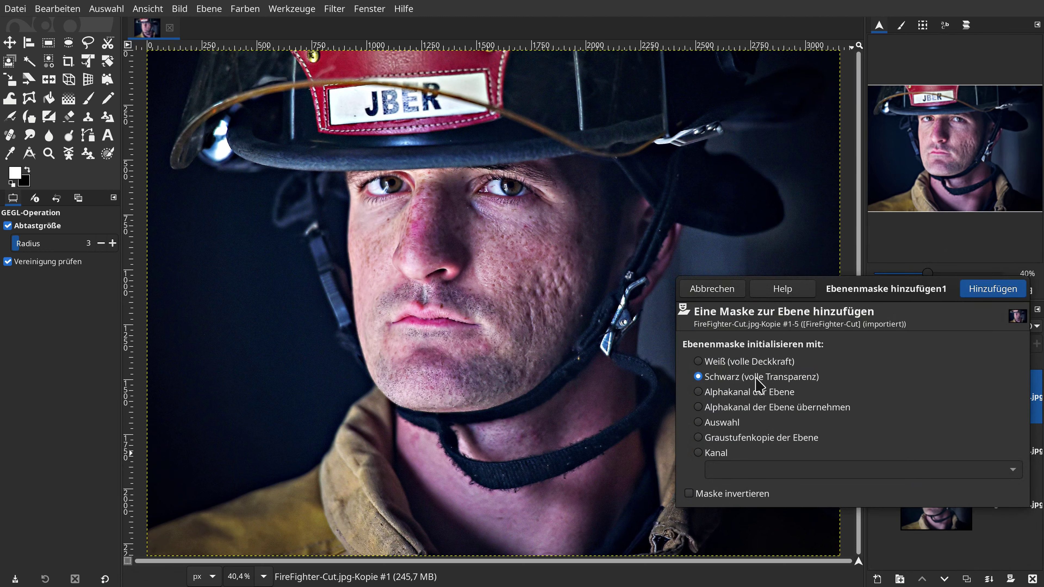
left_click_drag(941, 295, 671, 282)
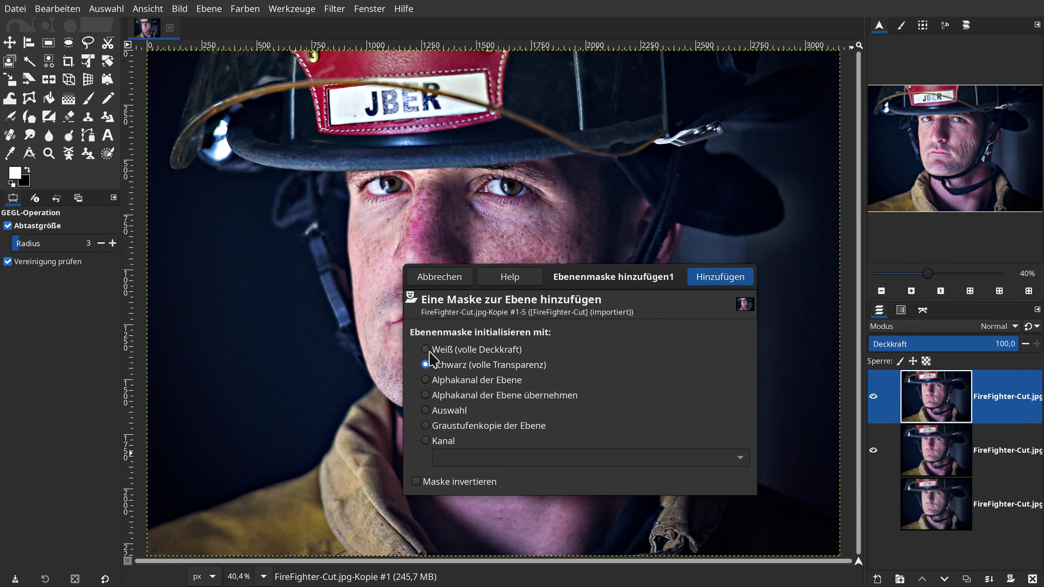
left_click(721, 278)
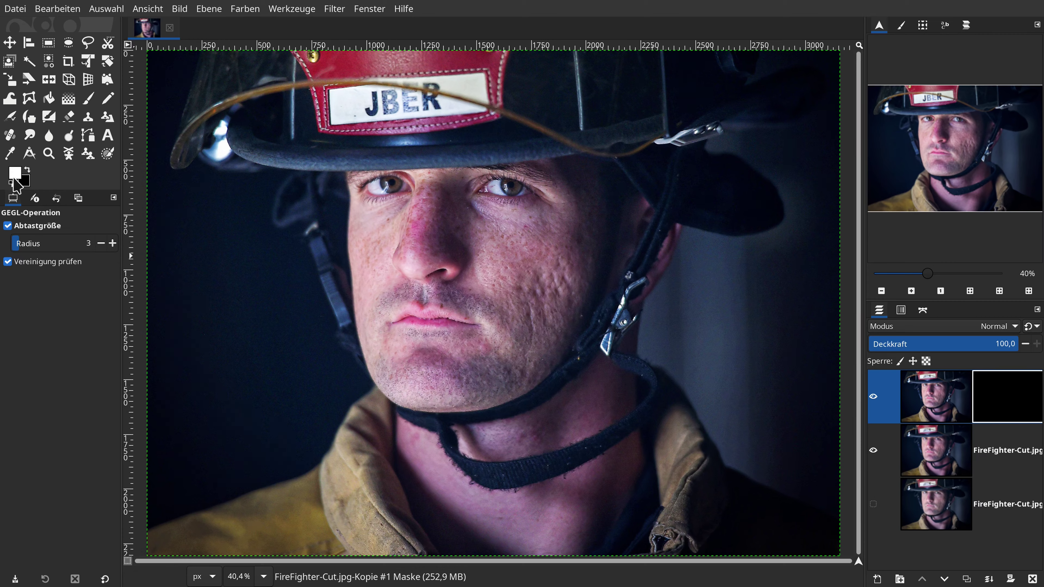
Paint white on the mask with a size-355 brush over the helmet and face
left_click(89, 101)
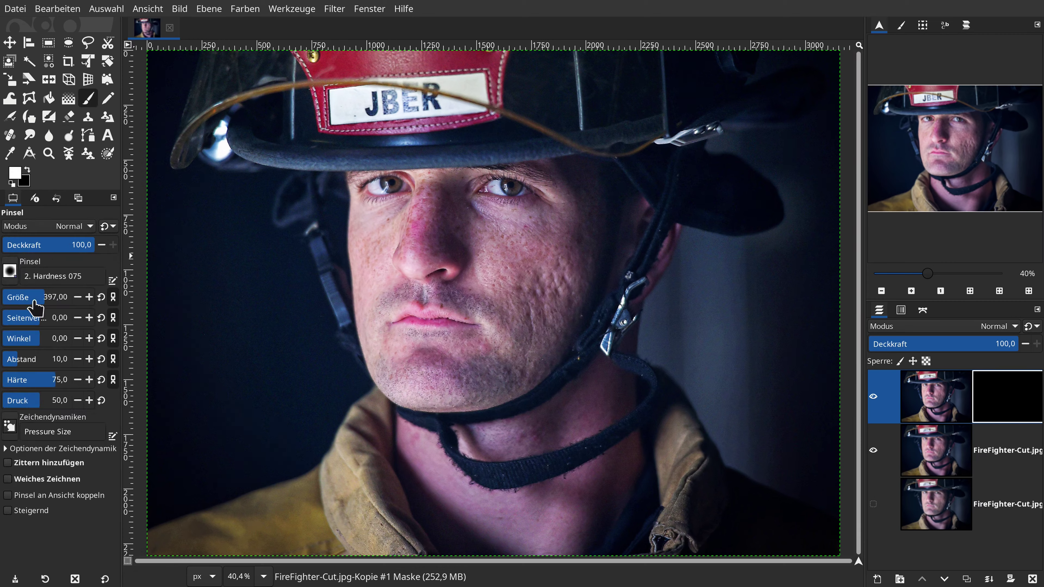
left_click(36, 300)
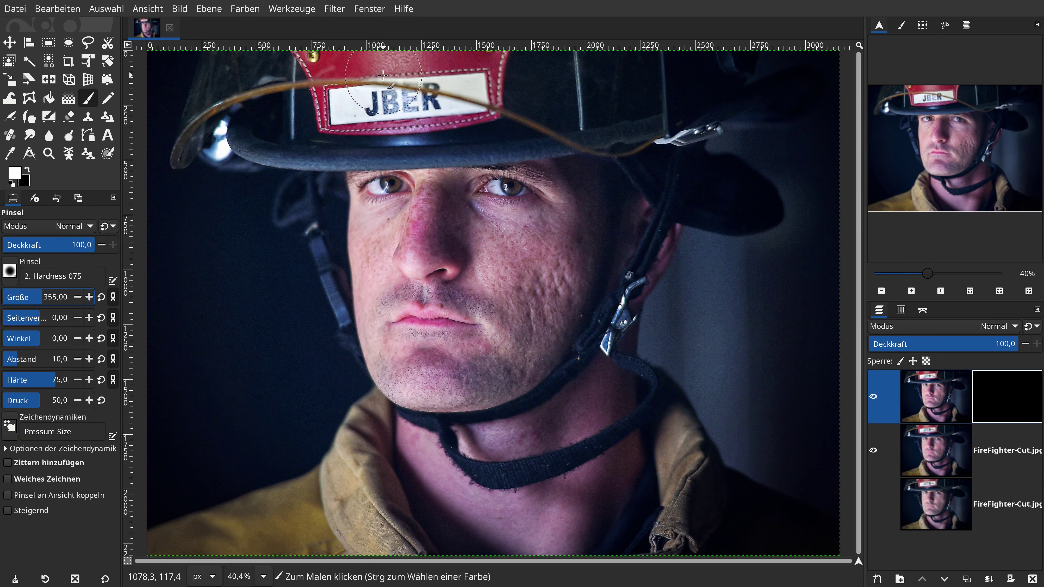
mouse_move(349, 151)
left_mouse_down()
mouse_move(688, 173)
mouse_move(429, 191)
mouse_move(295, 72)
mouse_move(355, 213)
mouse_move(627, 195)
mouse_move(435, 331)
mouse_move(168, 557)
mouse_move(835, 576)
left_mouse_up()
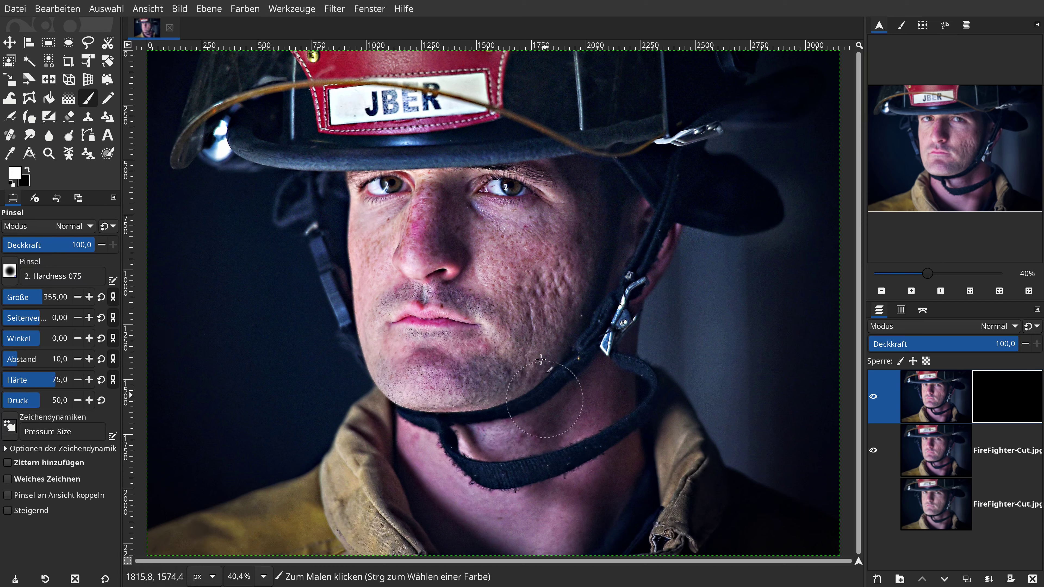
left_click_drag(493, 411, 481, 358)
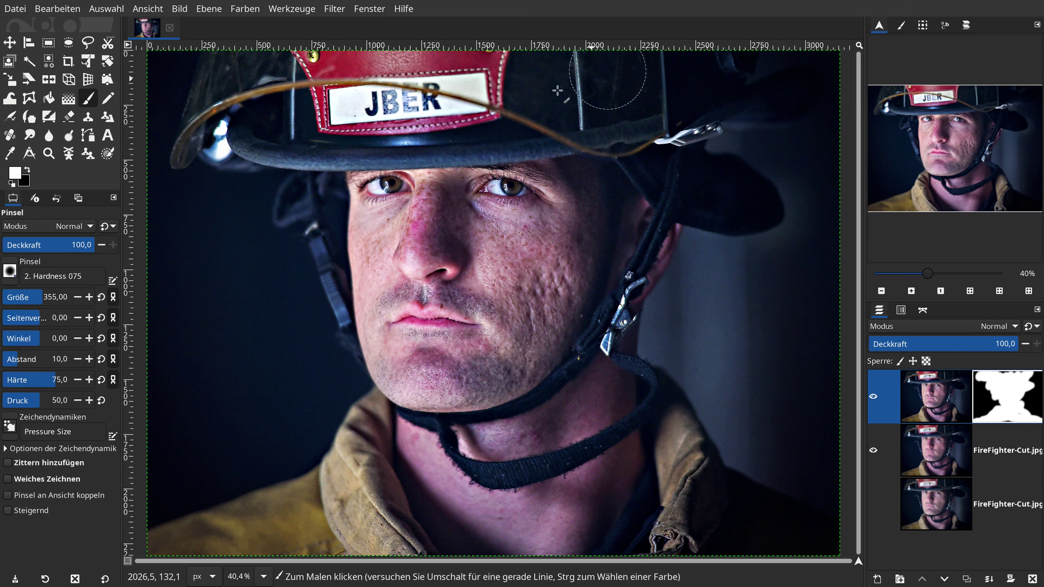
left_click_drag(528, 97, 488, 227)
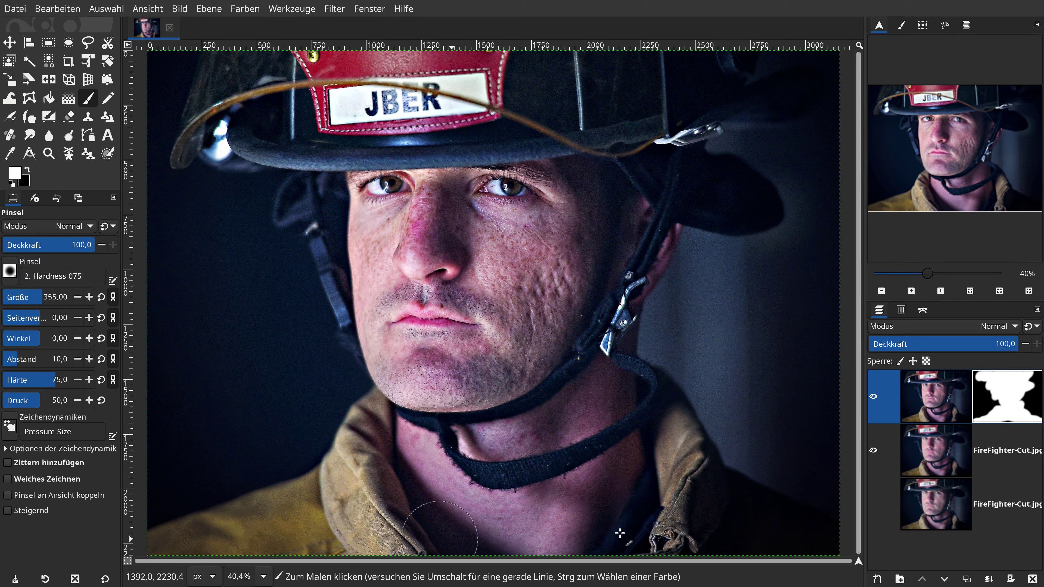
Merge the masked layer down (Nach unten vereinen) and duplicate the merged layer
right_click(960, 406)
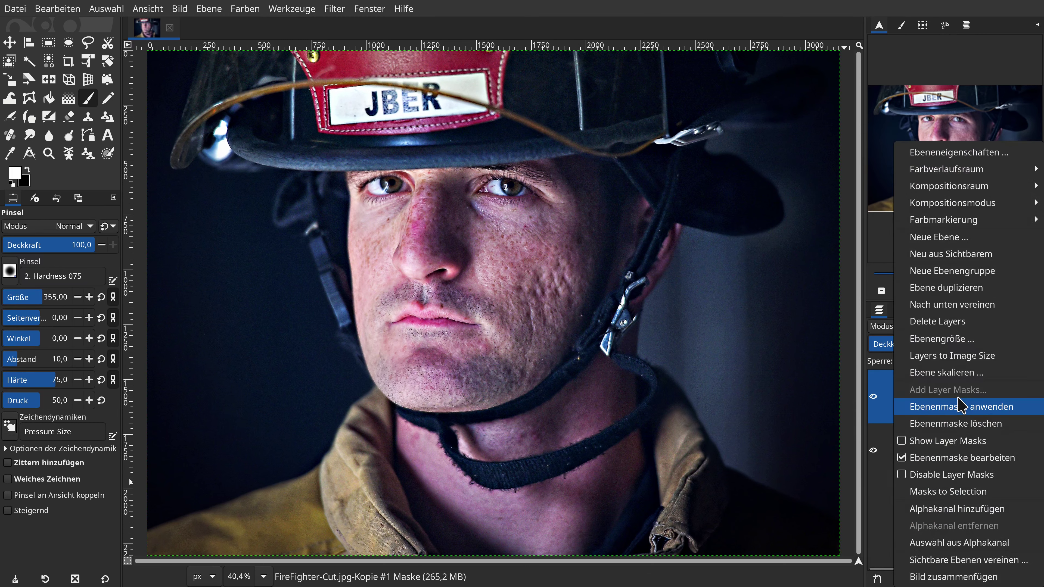
left_click(974, 306)
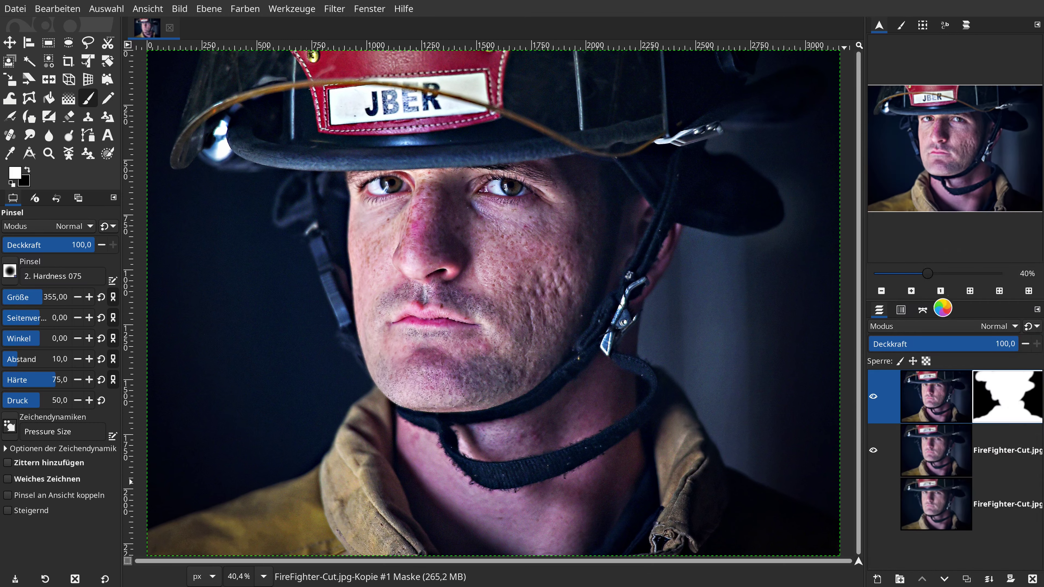
left_click(11, 43)
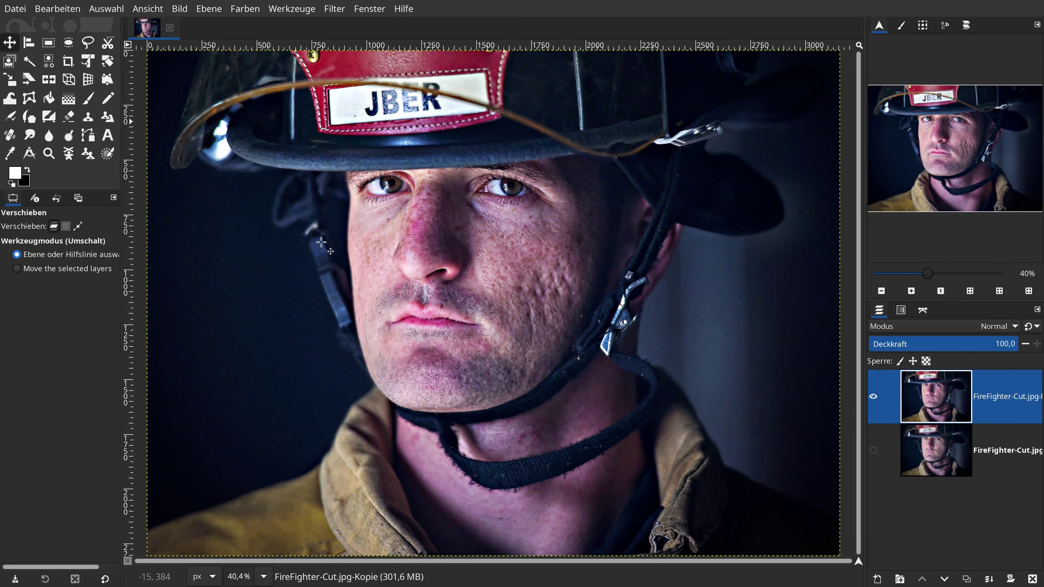
left_click(968, 577)
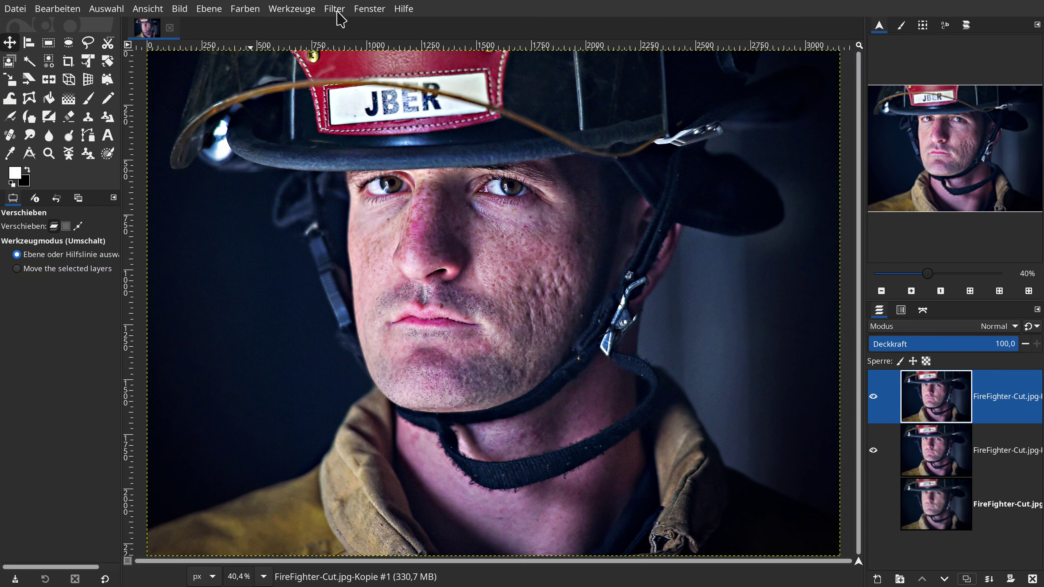
left_click(336, 10)
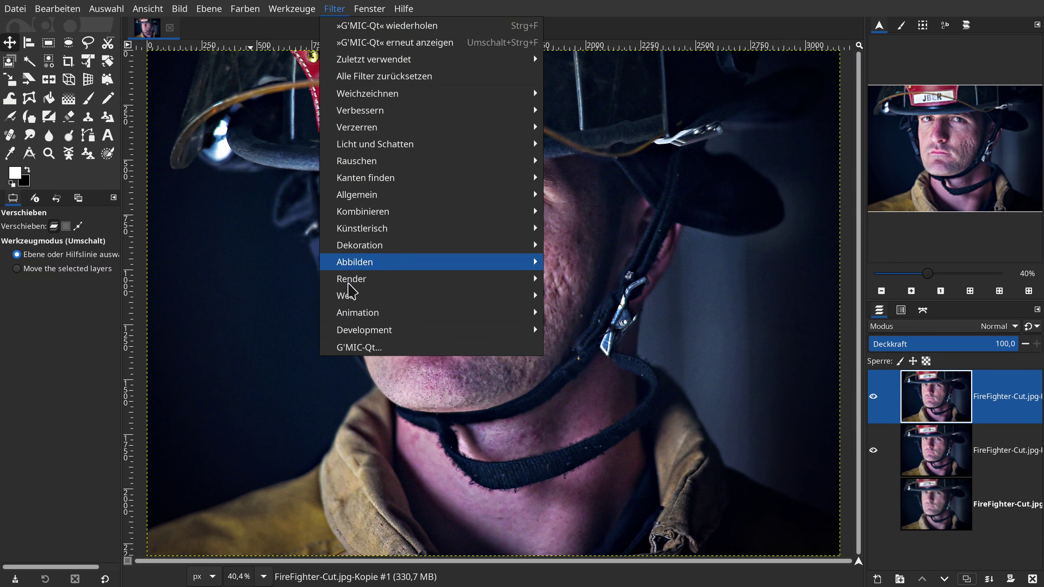
Apply G'MIC Sharpen [Tones] with default Amount 1 and Centre 128 to the new top layer
left_click(362, 348)
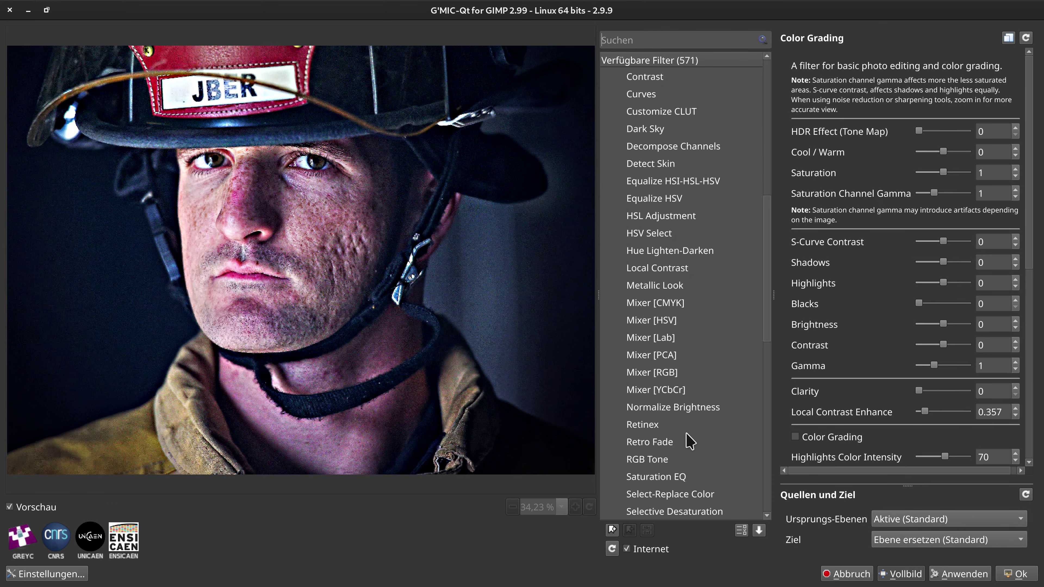
scroll(646, 168, "up", 4)
scroll(646, 194, "up", 3)
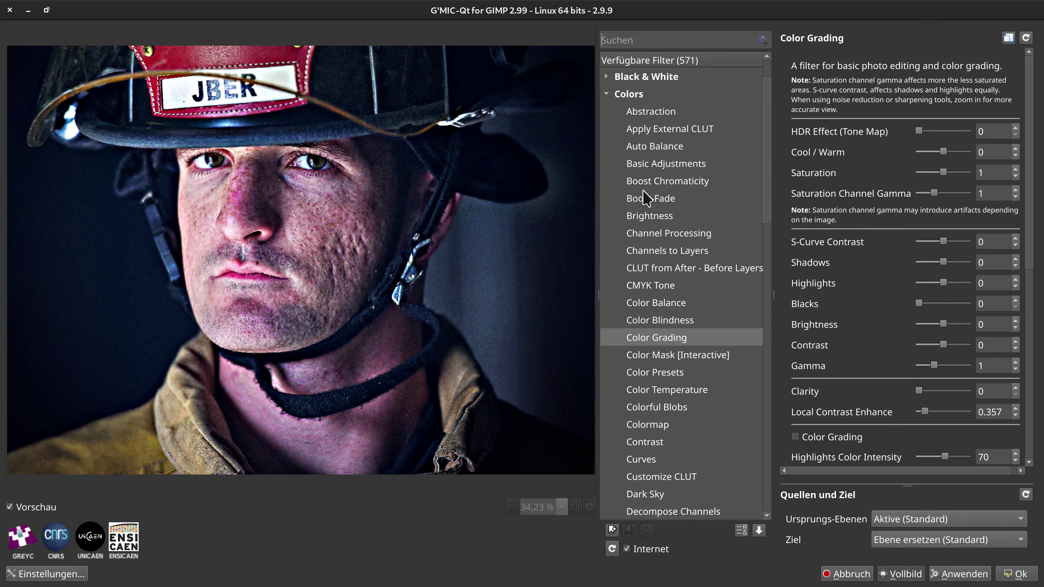
left_click(608, 94)
left_click(605, 216)
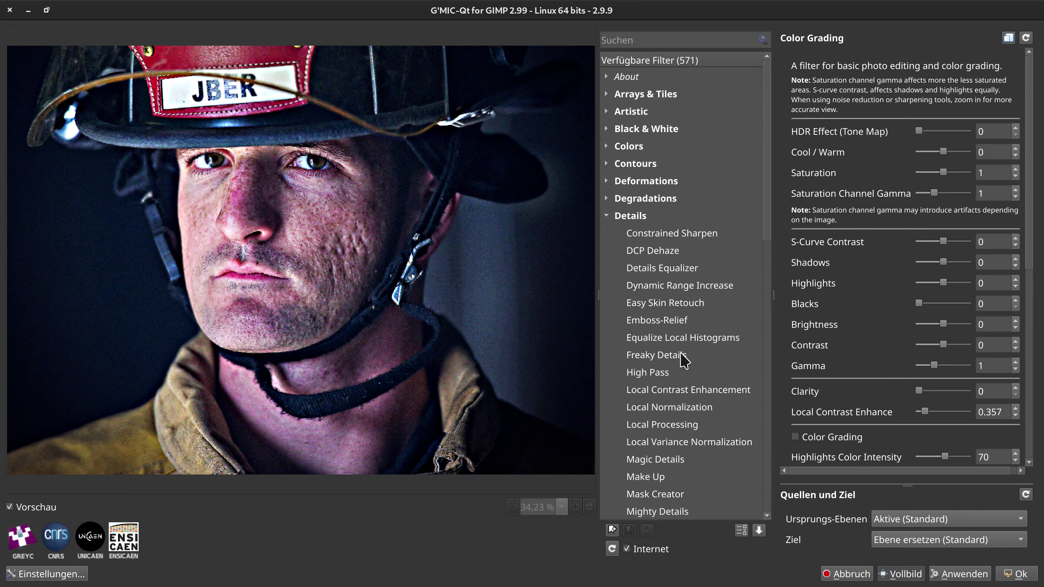
scroll(685, 370, "down", 3)
scroll(691, 370, "down", 2)
scroll(688, 383, "down", 1)
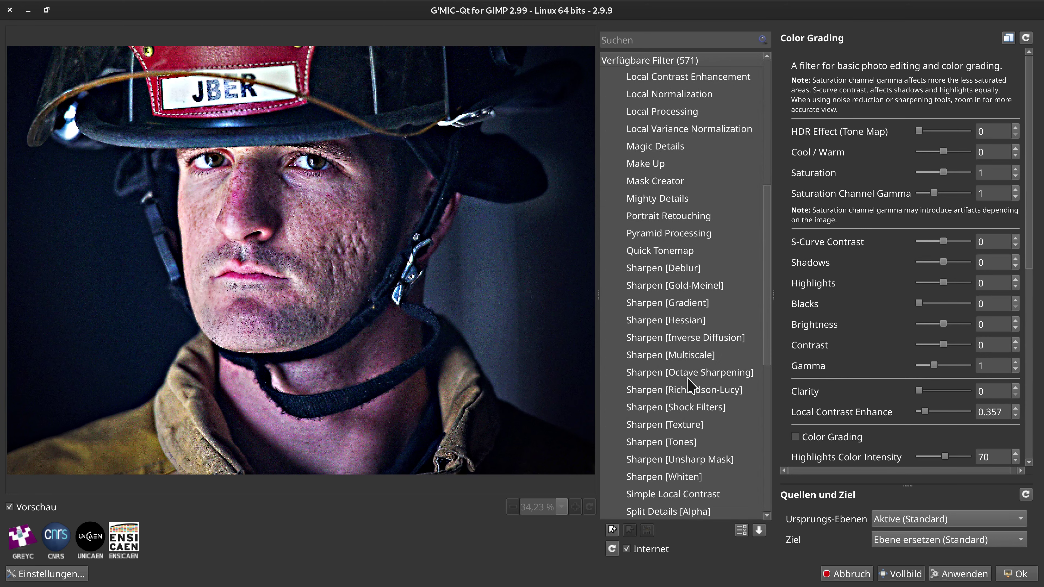
left_click(692, 443)
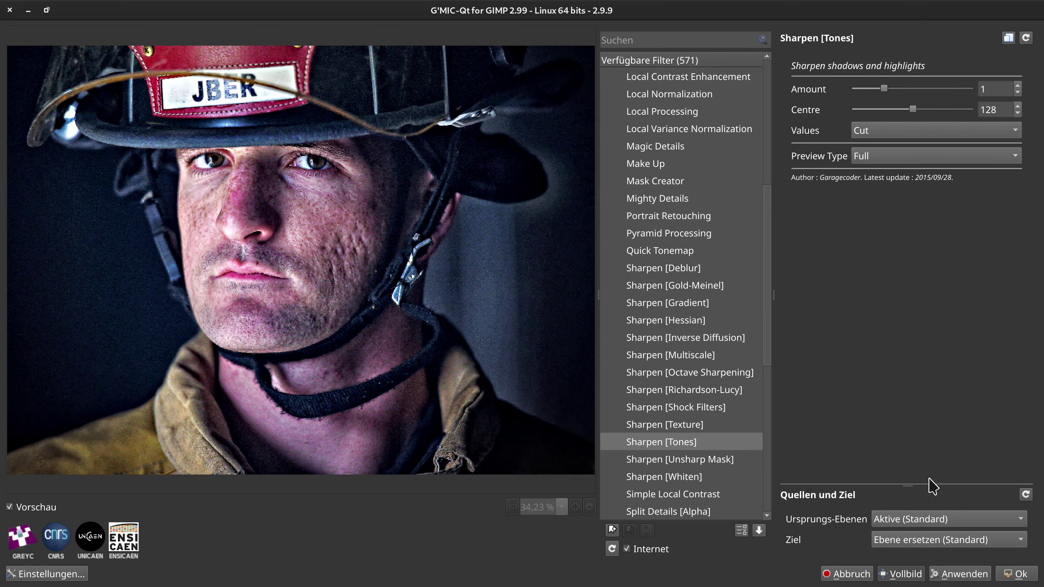
left_click(1014, 576)
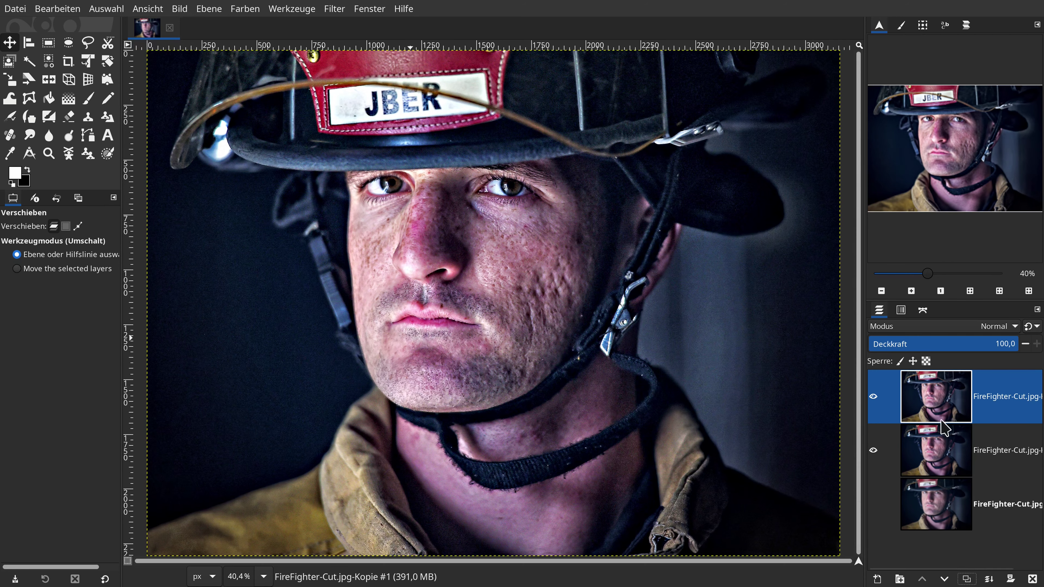
Add a black, full-transparency layer mask to the sharpened top layer
right_click(1001, 397)
left_click(1002, 396)
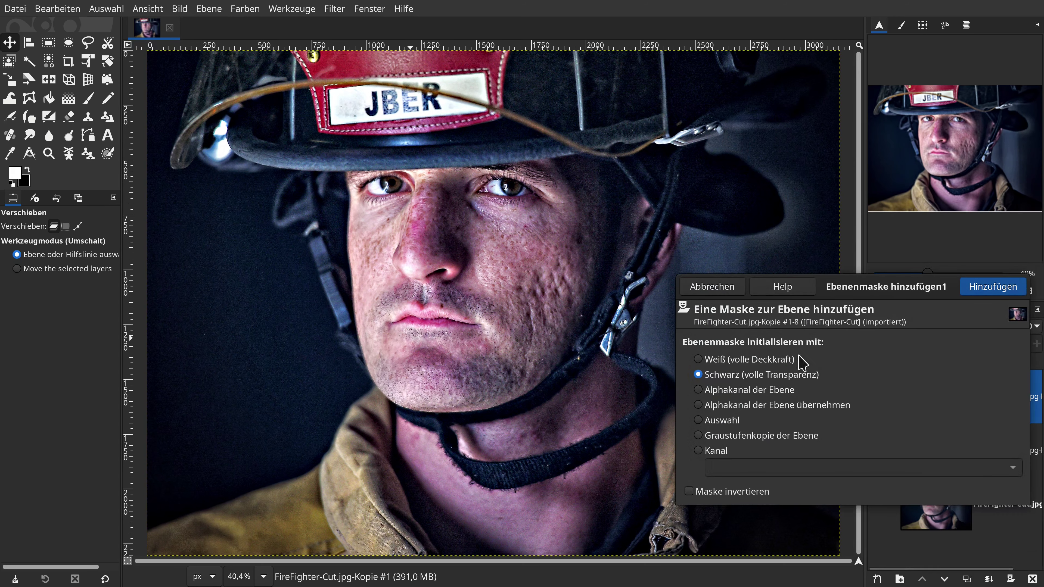
left_click(993, 286)
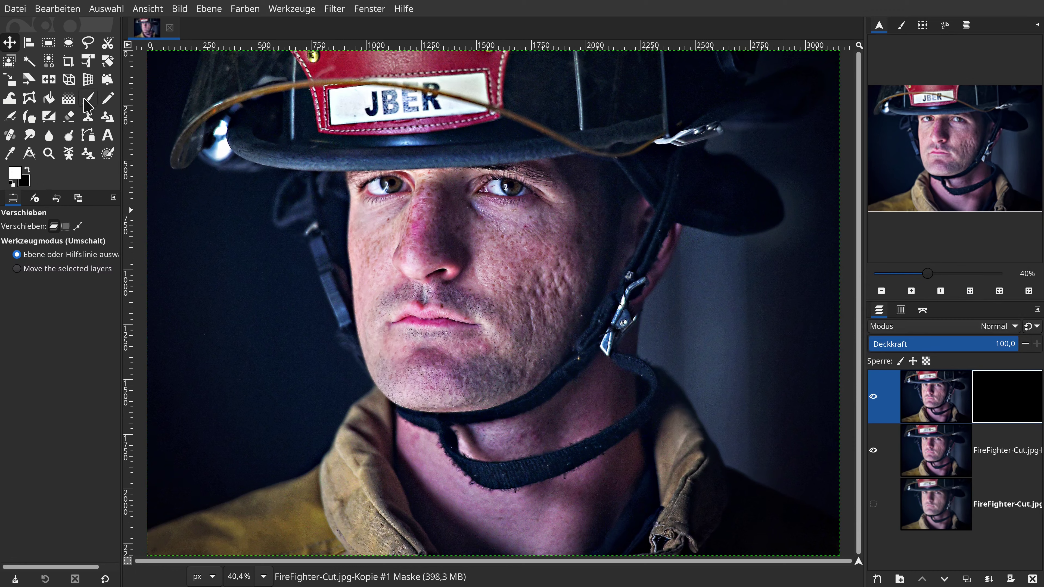
Paint the mask white over the firefighter to reveal the sharpening there
left_click(87, 99)
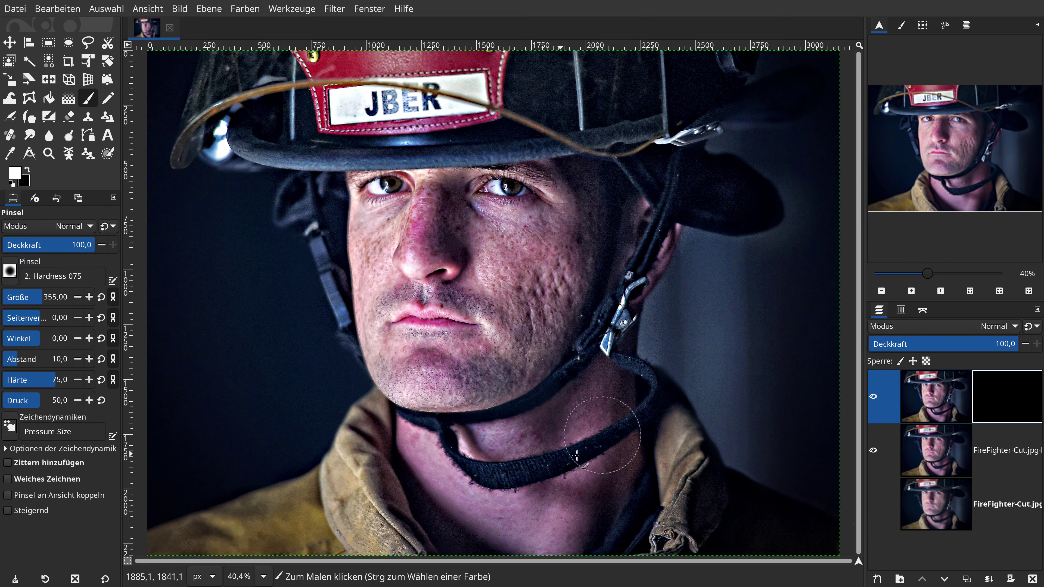
left_click_drag(581, 236, 420, 354)
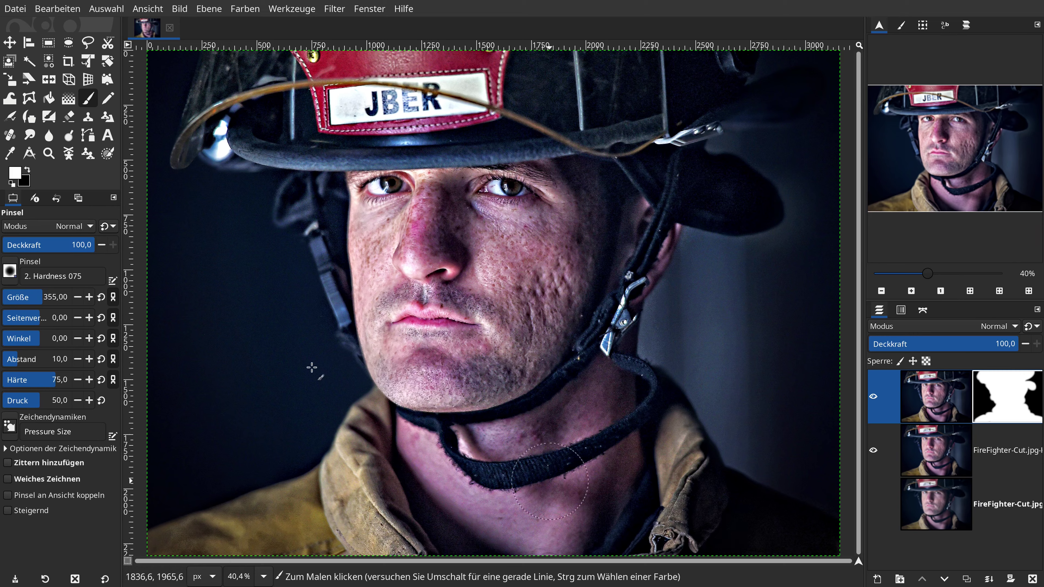
left_click(10, 43)
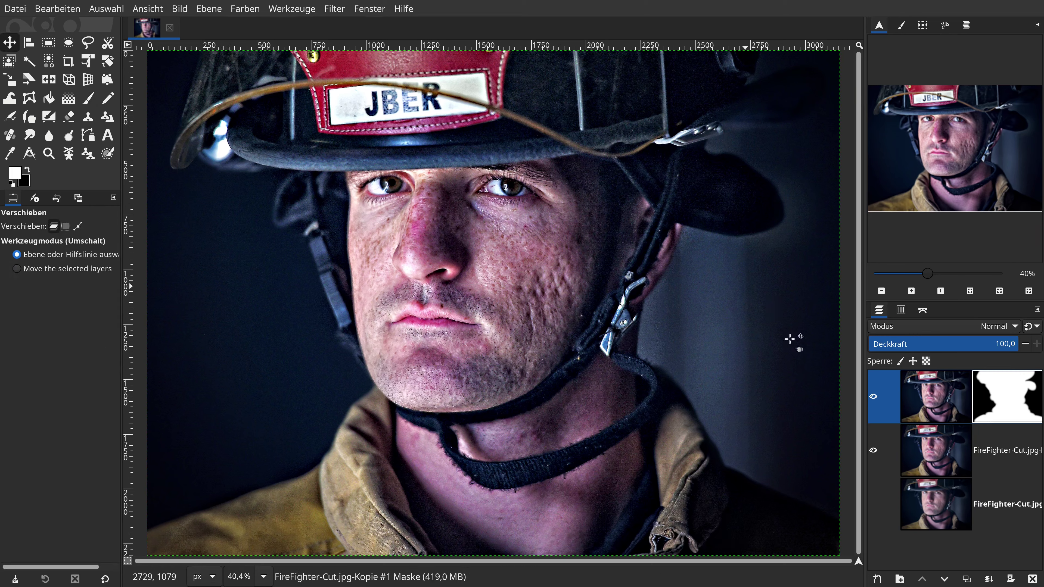
Merge the masked layer down, duplicate it, and set the copy's mode to Weiche Kanten (soft light)
right_click(953, 389)
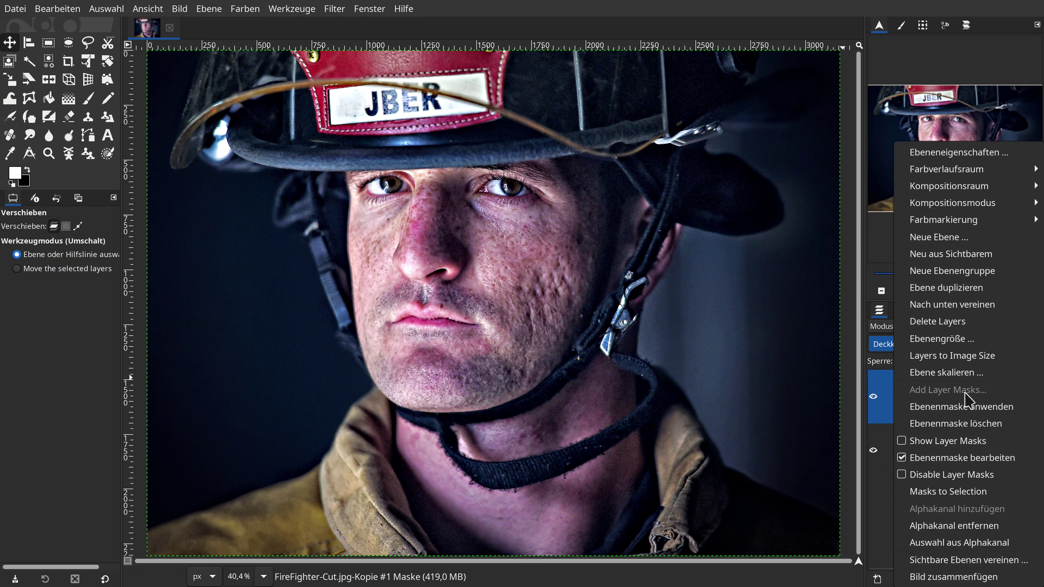
left_click(978, 305)
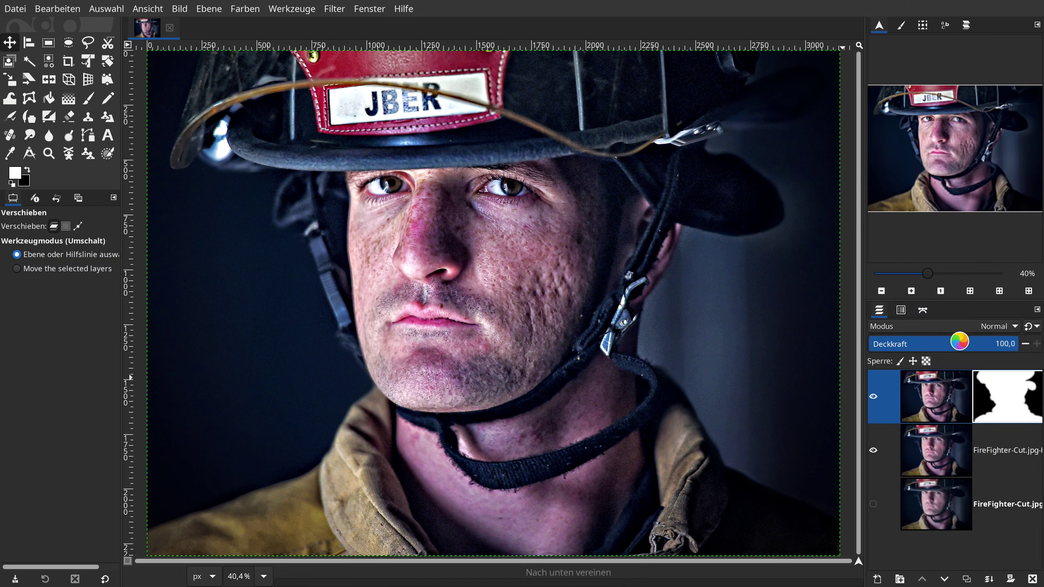
left_click(966, 579)
left_click(1004, 327)
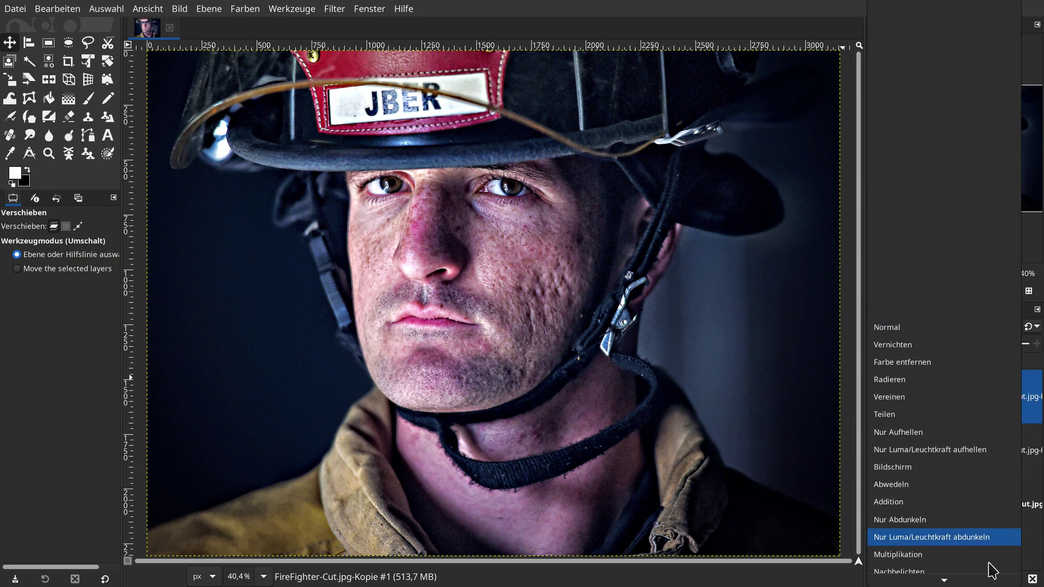
scroll(986, 564, "down", 5)
left_click(974, 413)
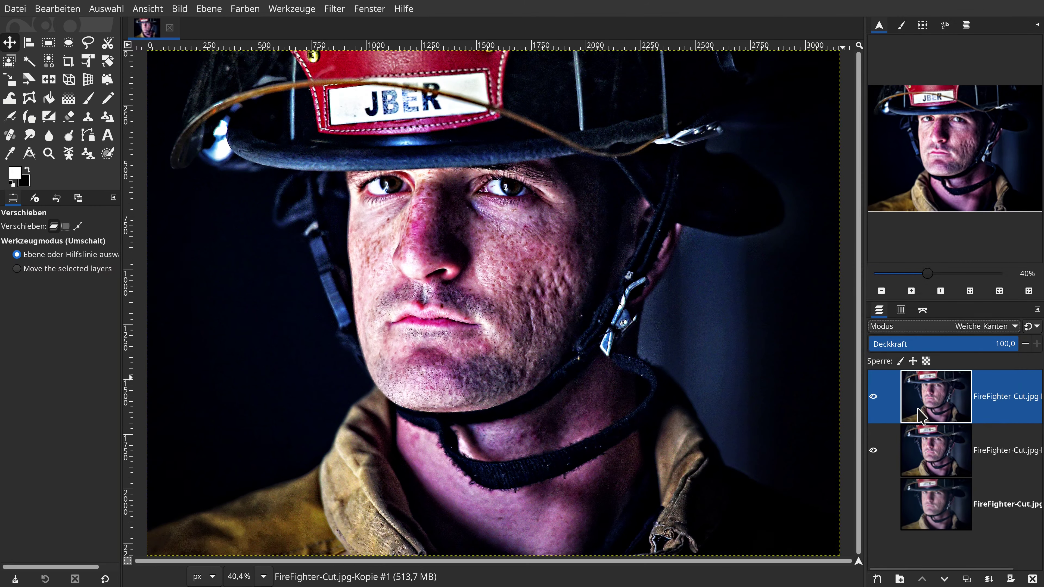
left_click(335, 9)
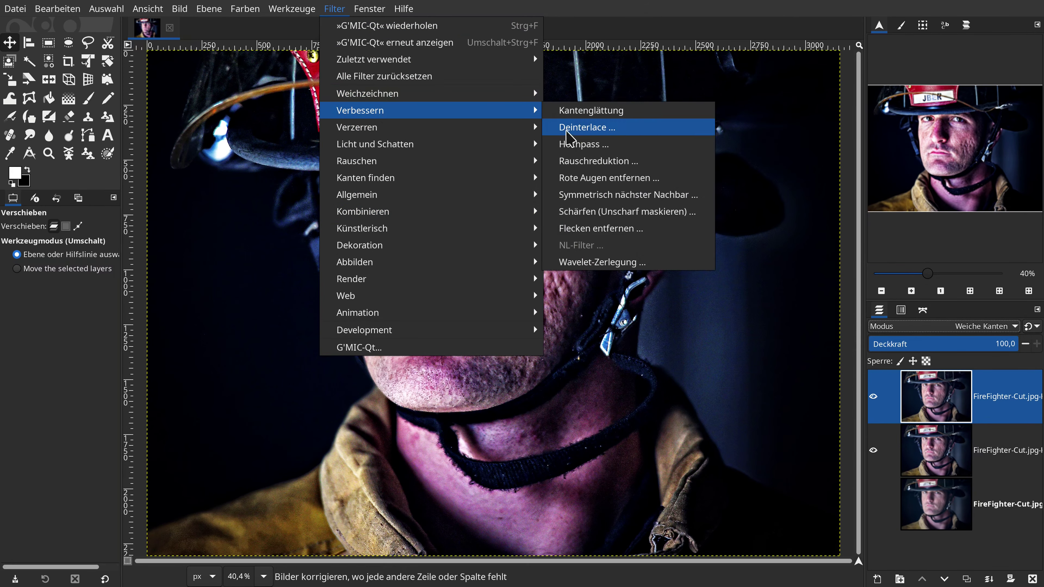
mouse_move(430, 111)
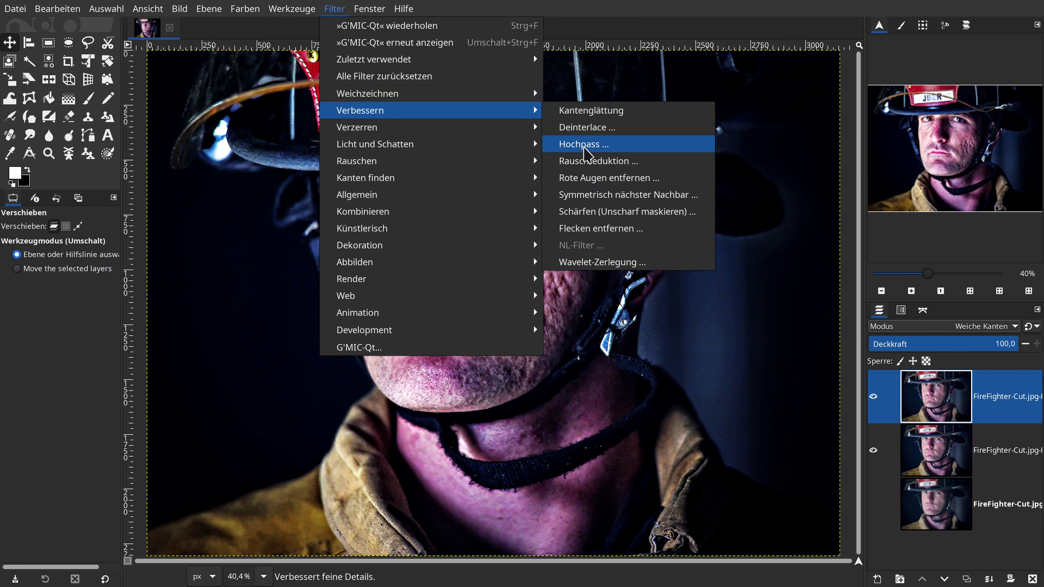
Apply a Hochpass (high-pass) filter with standard deviation 12 to the soft-light copy
left_click(584, 144)
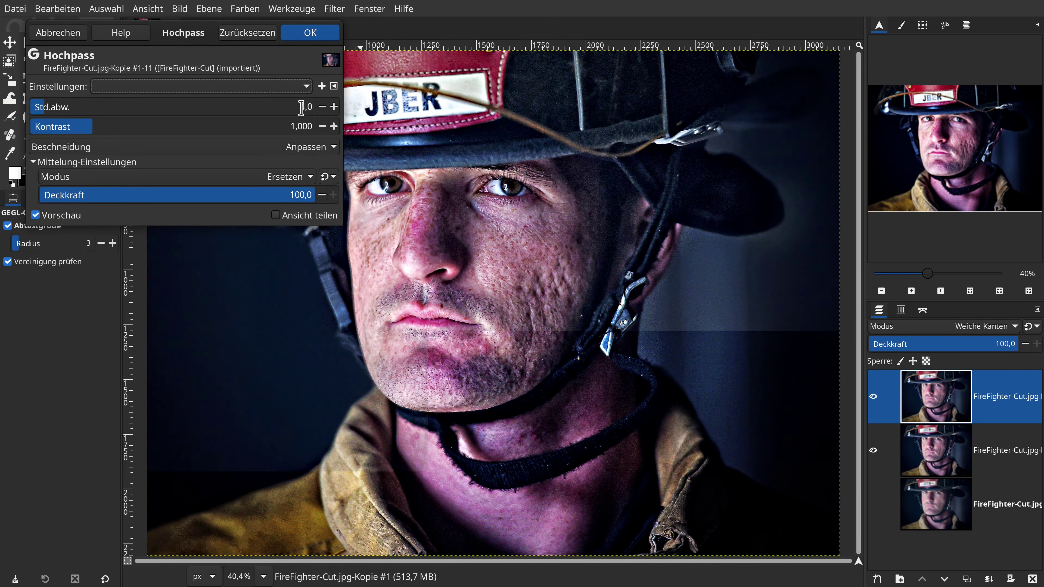
left_click(249, 109)
type("12")
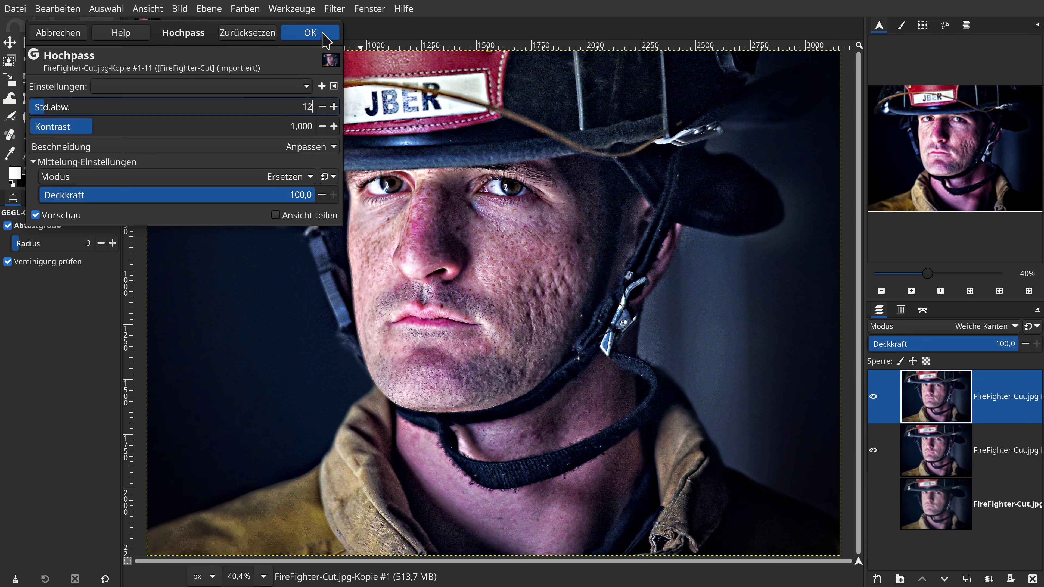
left_click(322, 32)
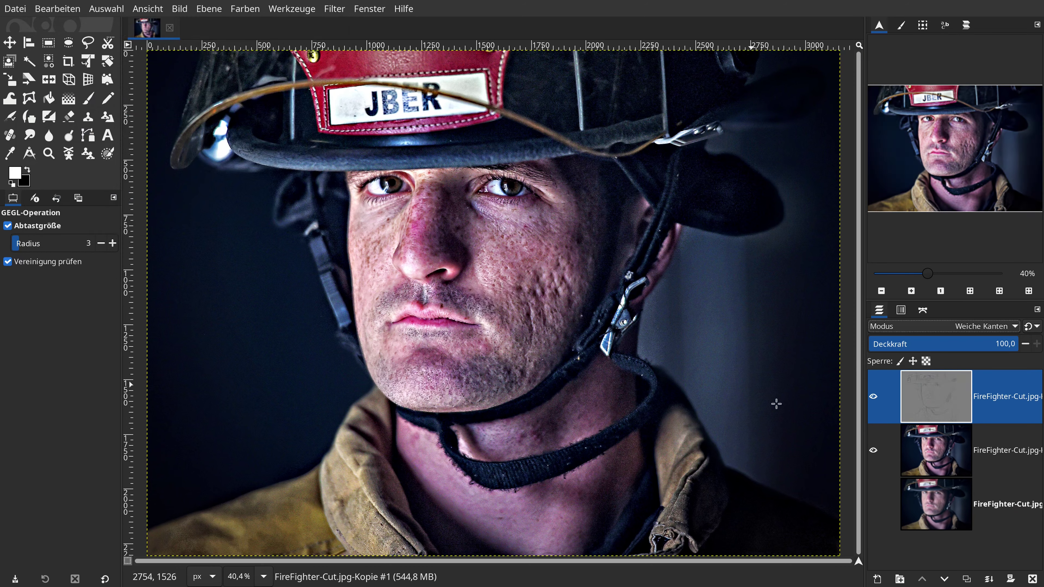
Merge the high-pass layer down and make the original bottom layer visible
right_click(930, 402)
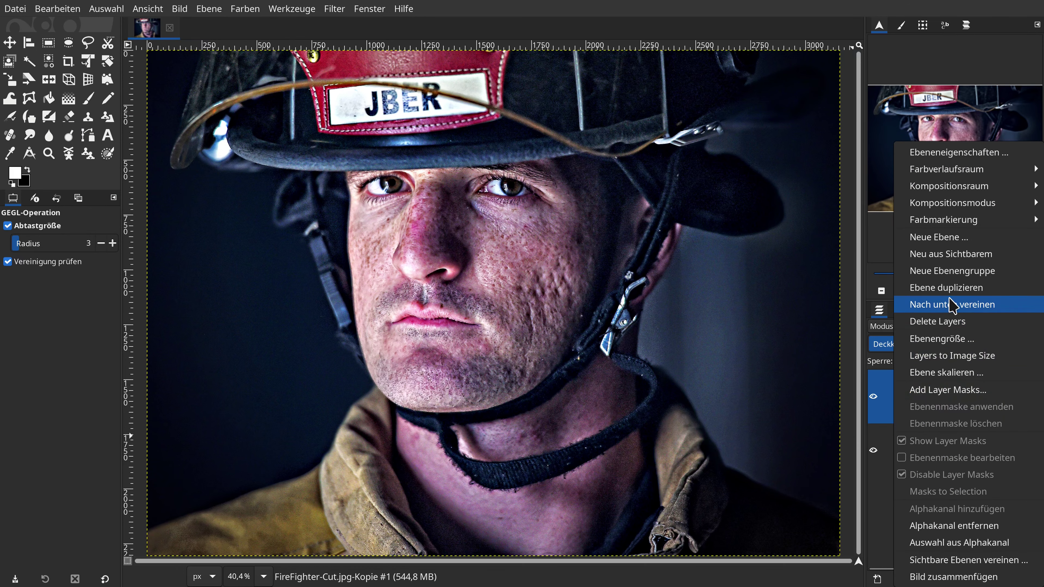
left_click(954, 306)
left_click(873, 450)
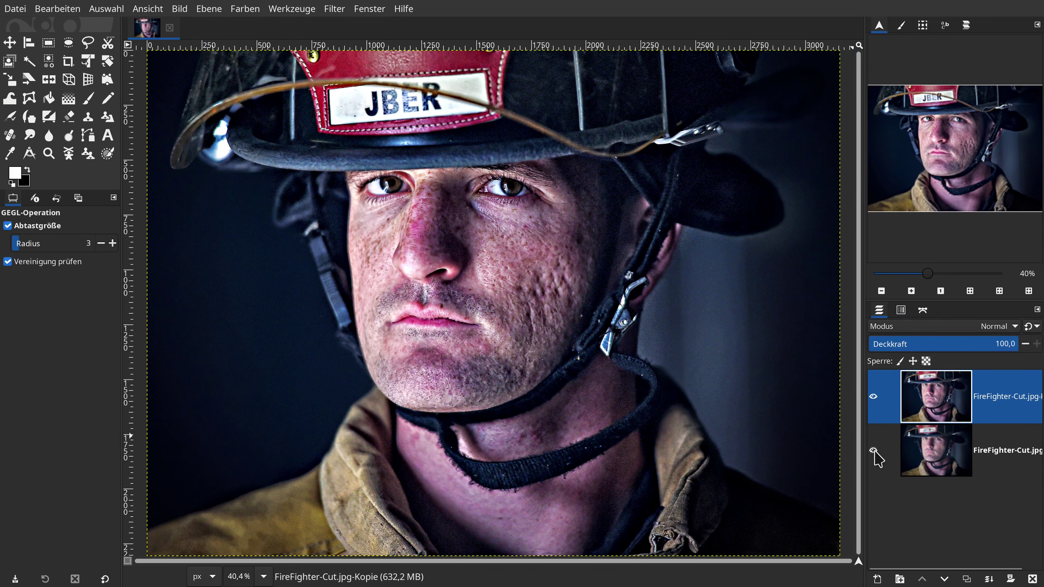
left_click(873, 397)
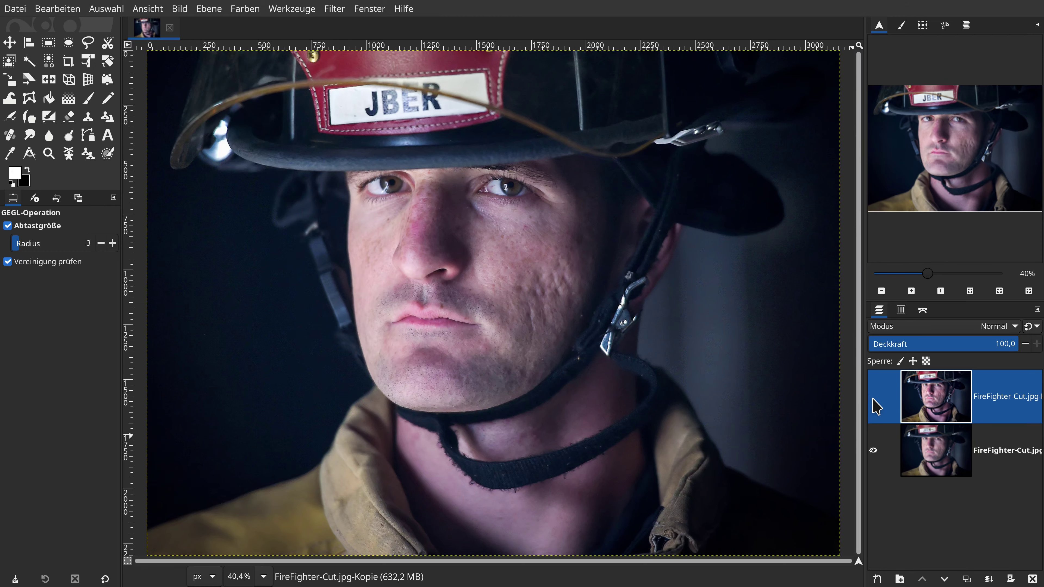
left_click(873, 397)
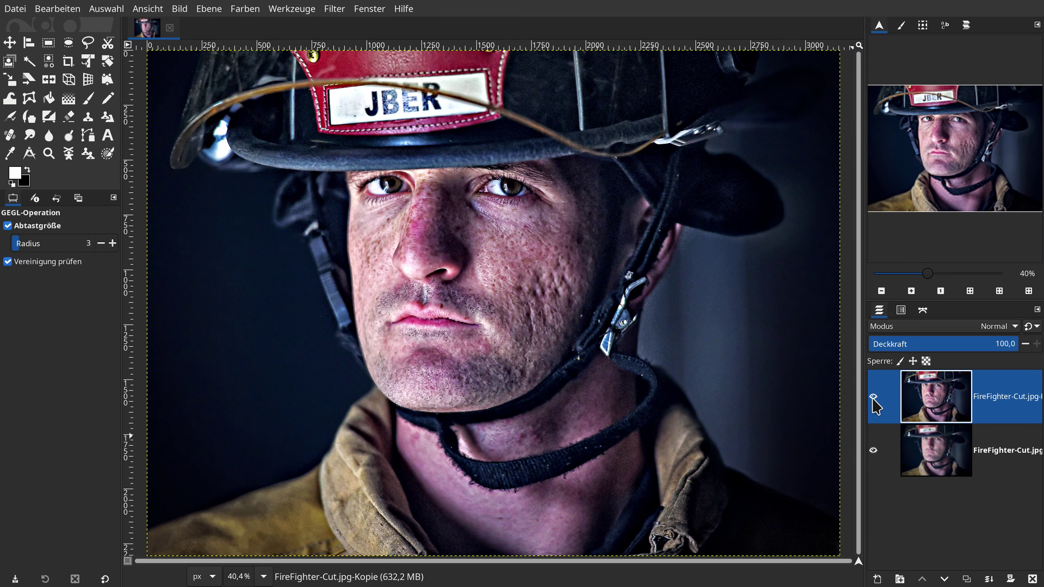
left_click(873, 399)
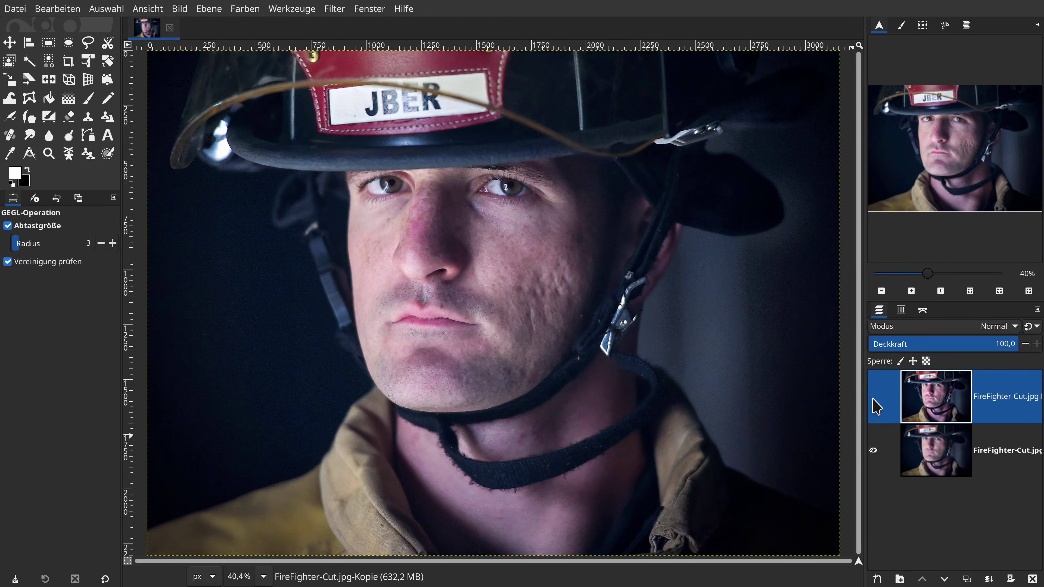
left_click(873, 397)
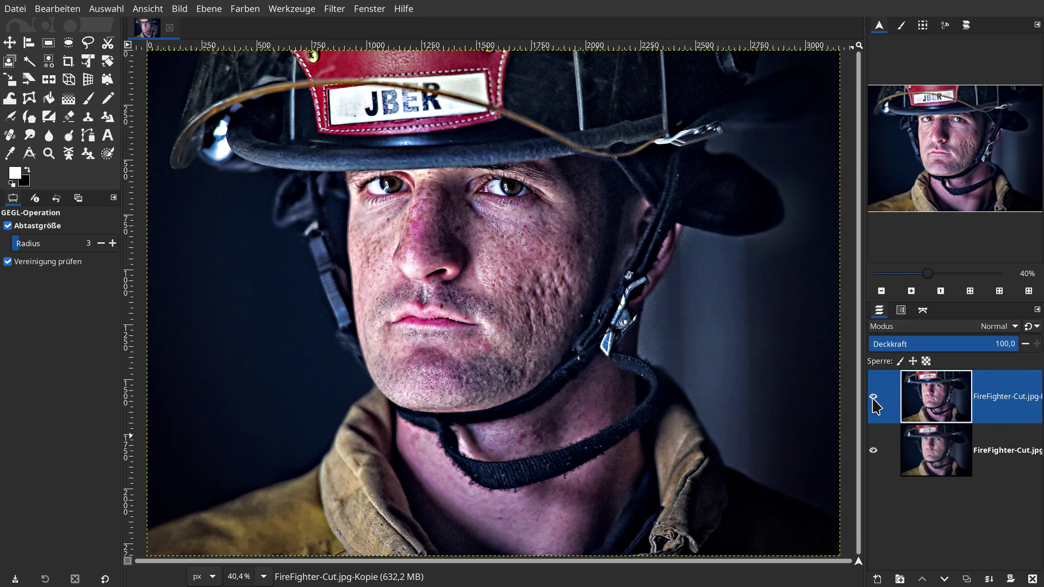
left_click(873, 397)
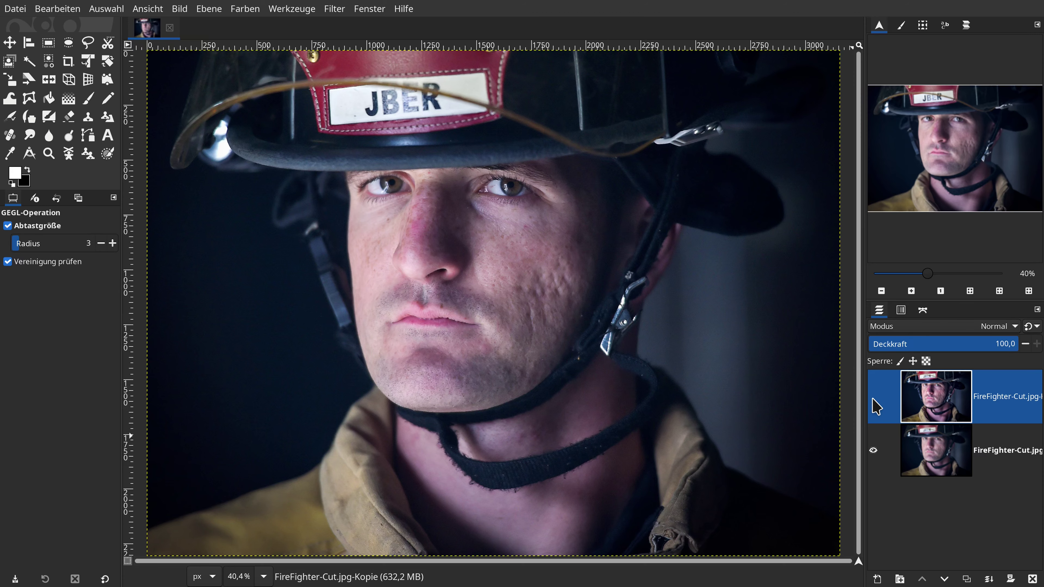
left_click(873, 397)
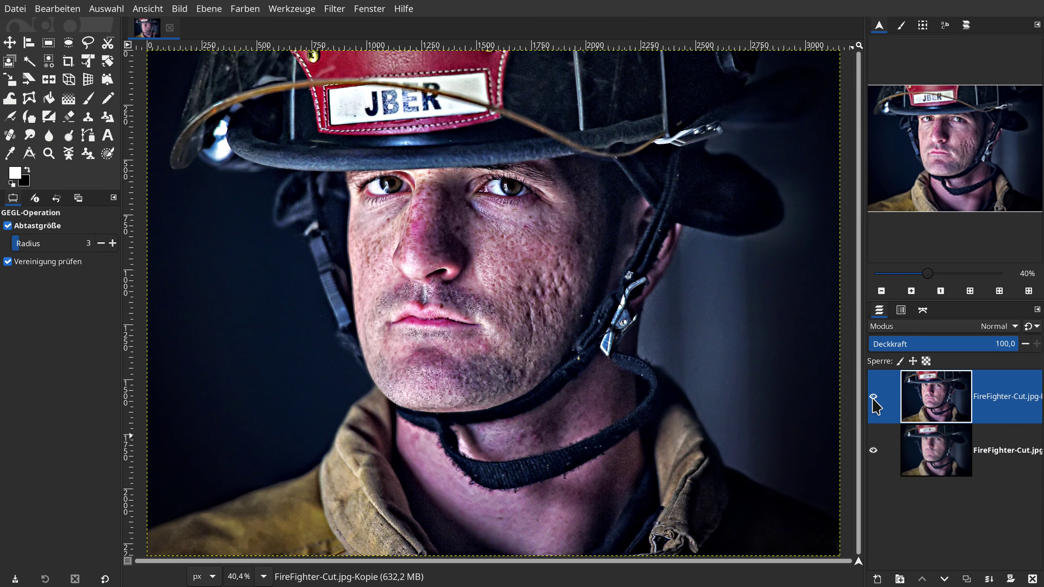
left_click(874, 397)
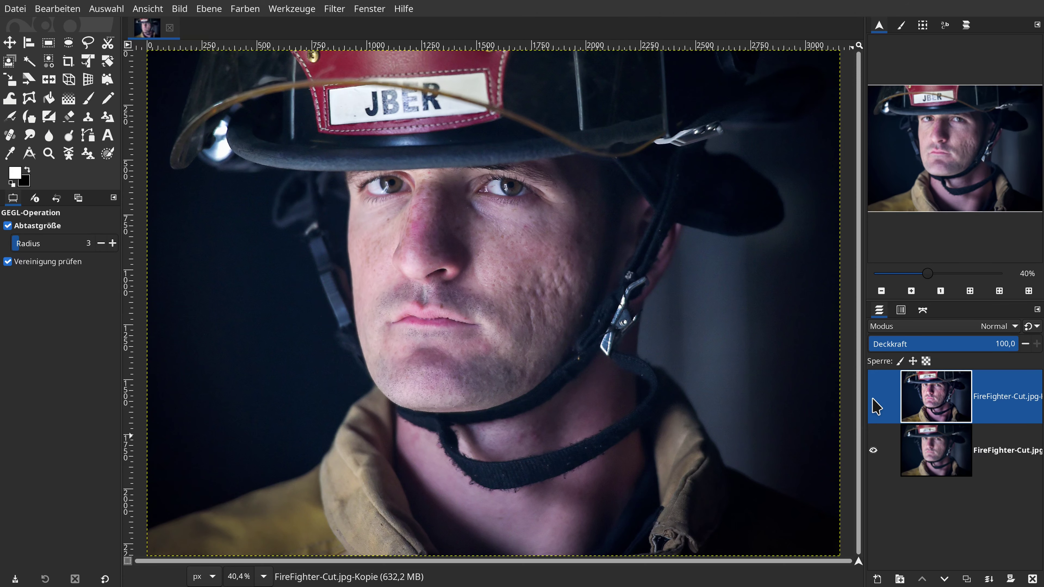
left_click(873, 397)
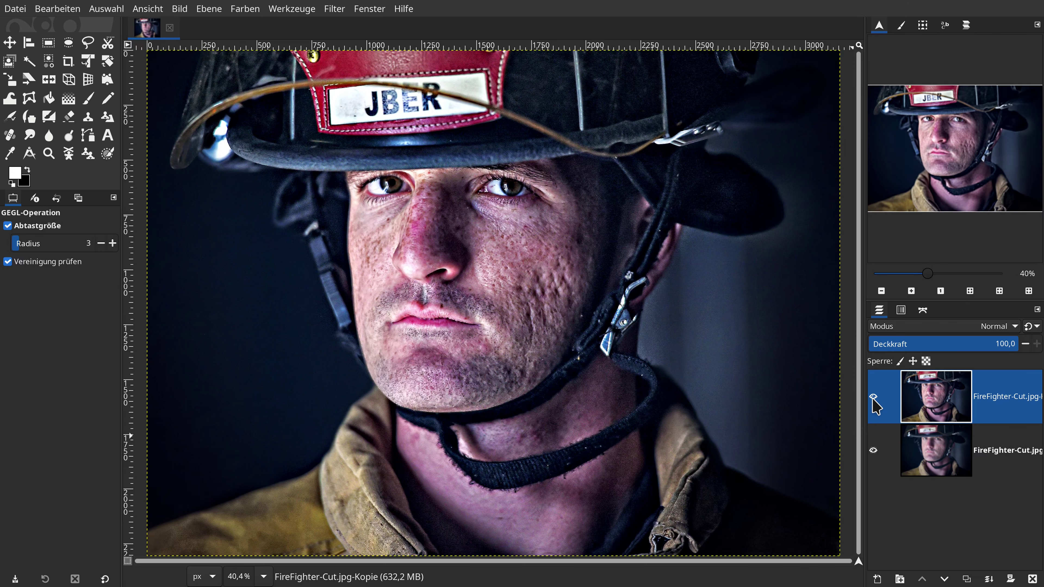
left_click(874, 397)
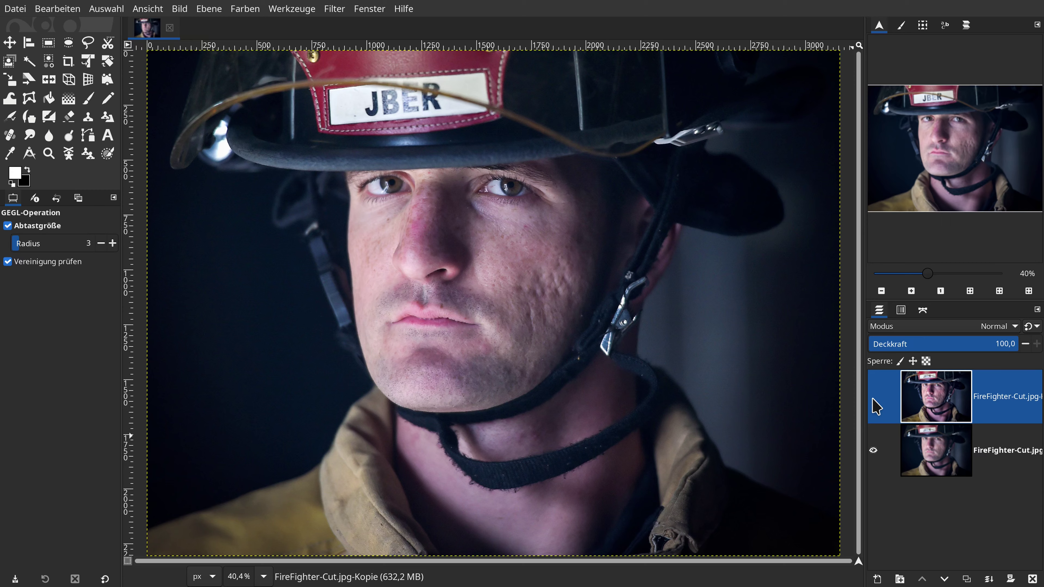
left_click(873, 397)
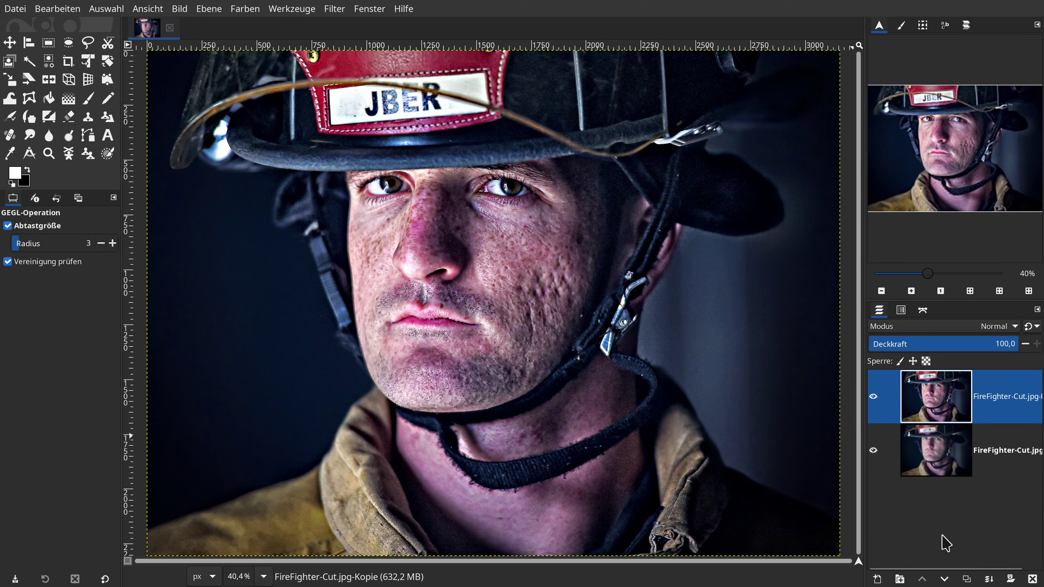